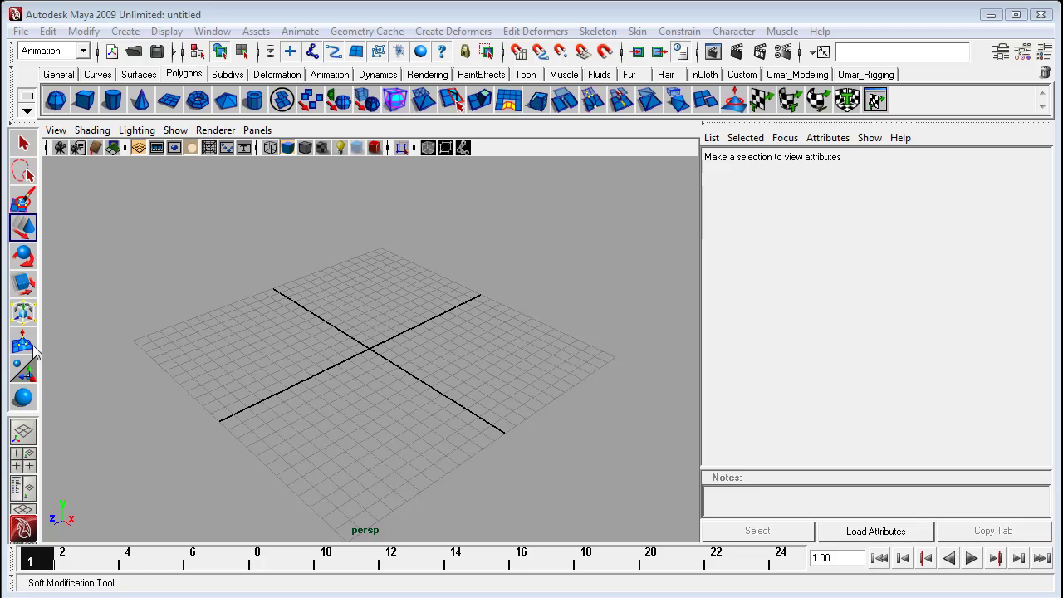
Step: Create a polygon torus at the origin and scale it up uniformly until it covers most of the grid
click(198, 100)
click(24, 286)
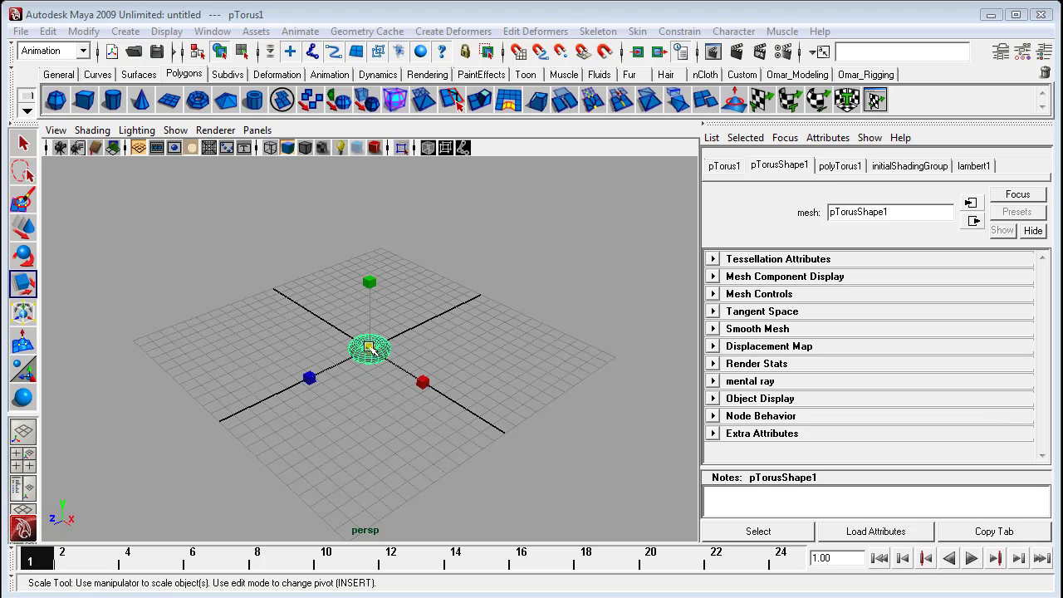
drag(370, 348, 610, 336)
alt+drag(562, 398, 536, 421)
Step: Switch the torus to vertex editing, try moving a vertex on its upper surface, and select one on its outer side
right_drag(498, 360, 446, 351)
click(492, 339)
key(w)
mouse_move(496, 351)
mouse_down()
mouse_move(491, 332)
mouse_move(510, 280)
mouse_move(477, 296)
mouse_move(493, 253)
mouse_move(490, 332)
mouse_up()
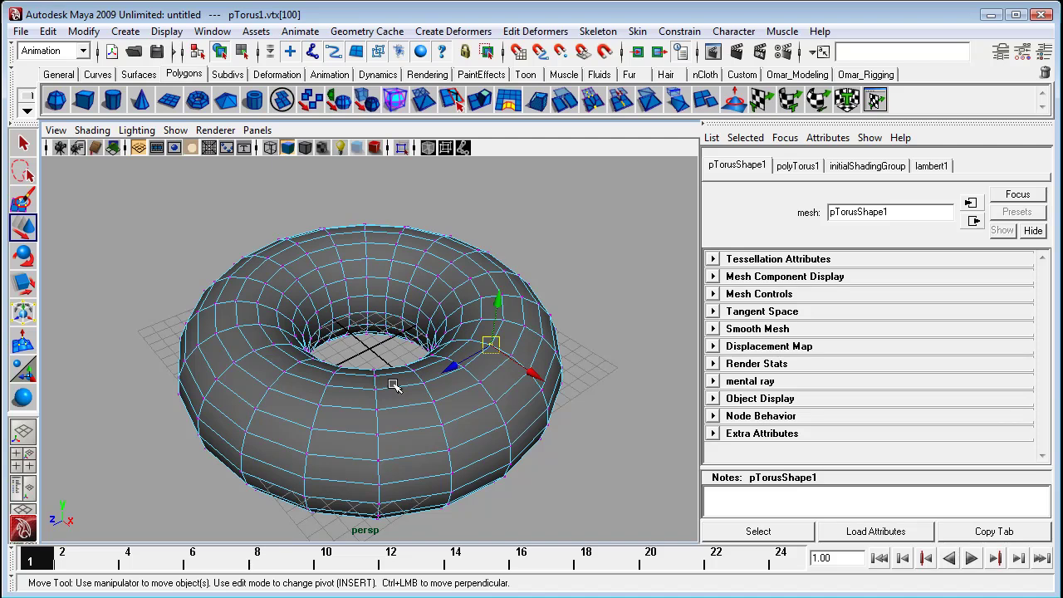
click(495, 402)
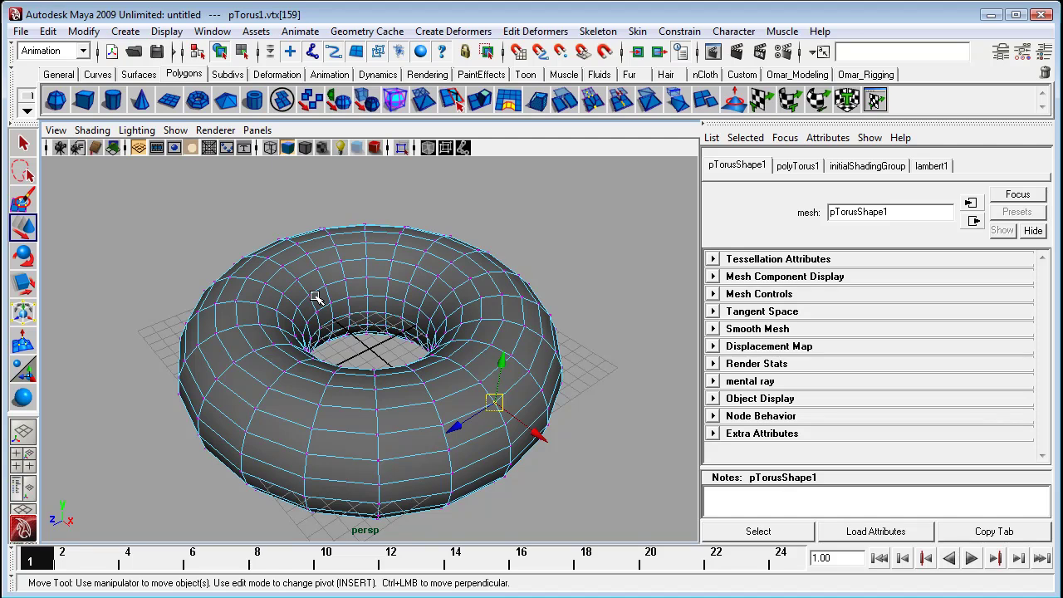
Step: Open the Move Tool's settings and enable Soft Select for the selected torus vertex
double_click(24, 232)
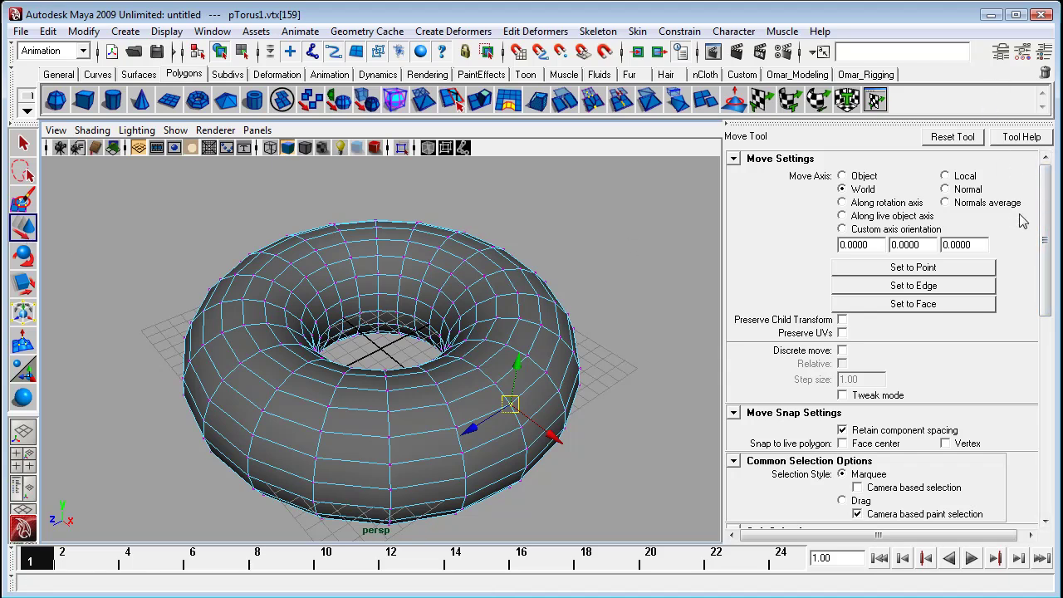
click(1024, 54)
click(1023, 55)
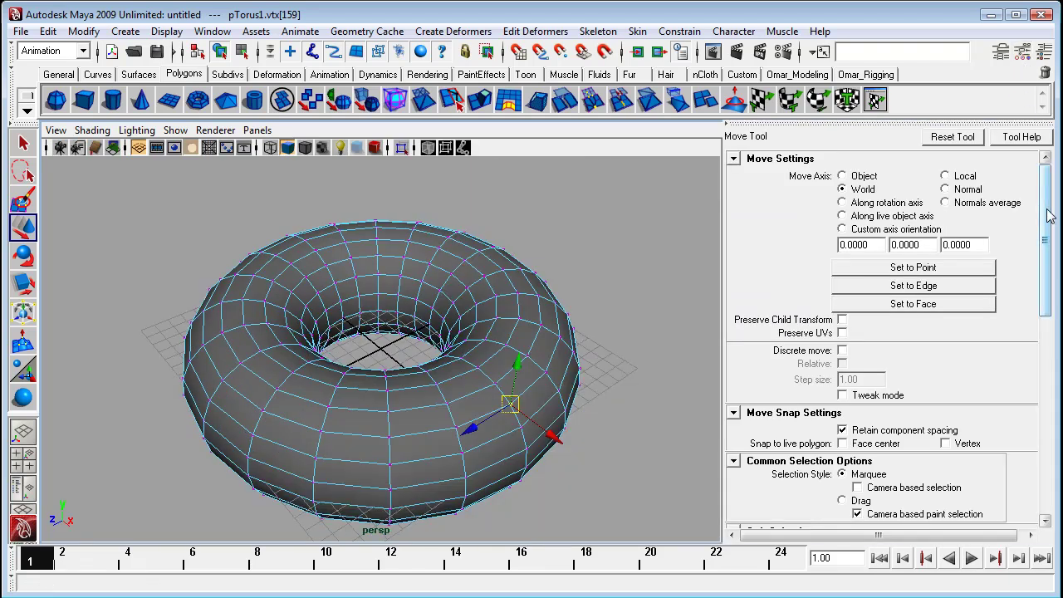
drag(1048, 216, 1042, 346)
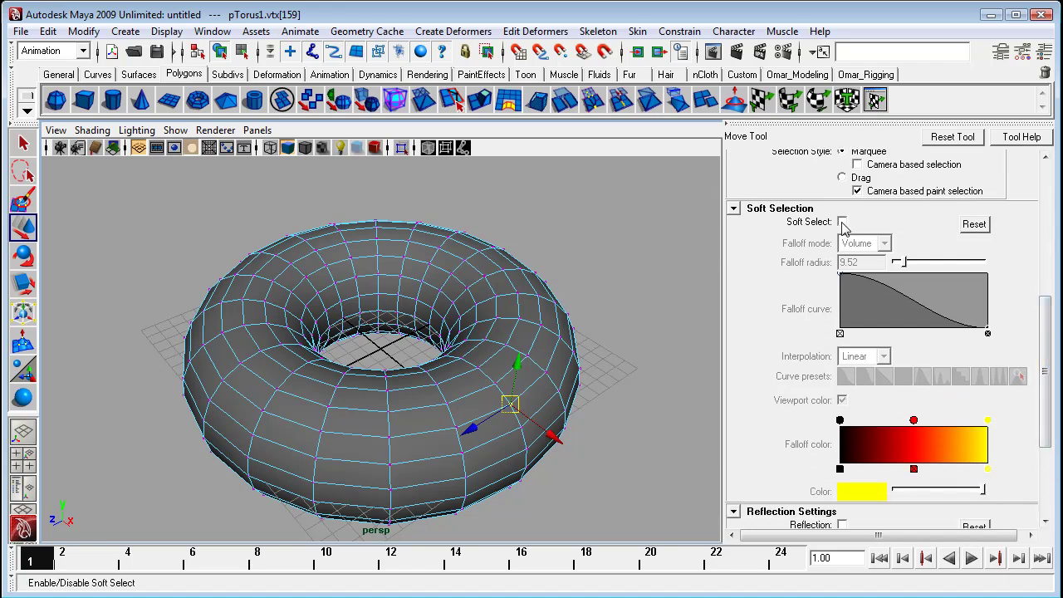
click(842, 223)
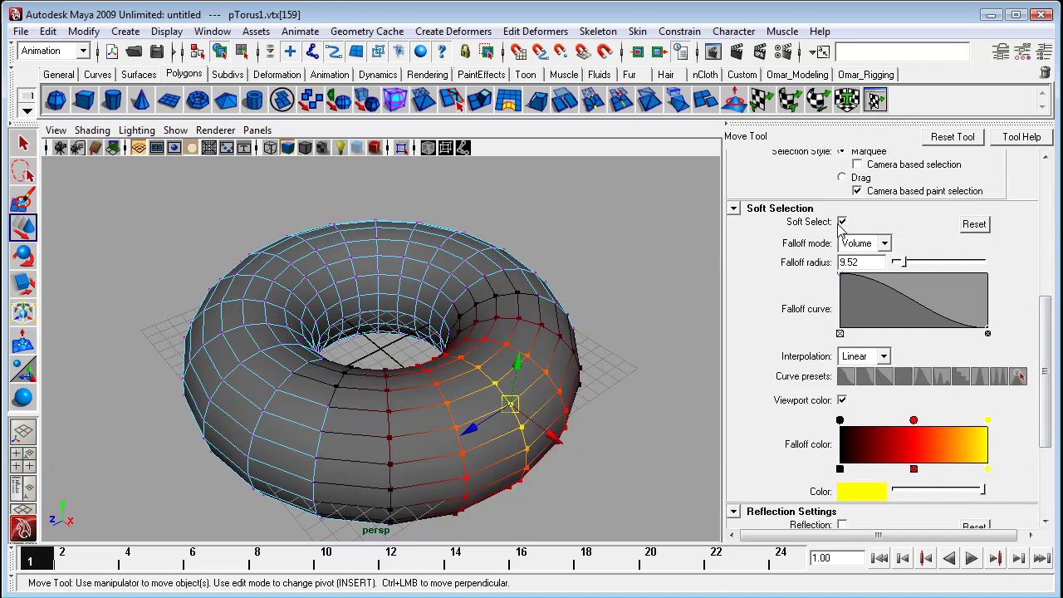
Step: Select vertices at different places around the torus to examine how the soft selection falloff spreads
alt+drag(572, 390, 629, 387)
alt+drag(572, 363, 553, 392)
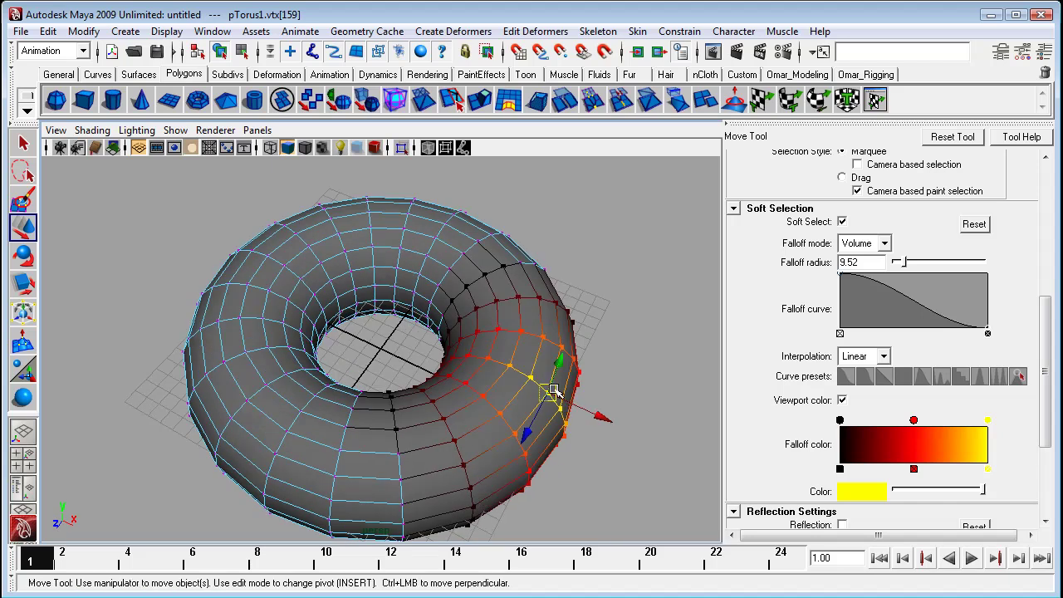
click(402, 230)
alt+drag(433, 302, 386, 305)
click(300, 278)
alt+drag(357, 357, 401, 312)
click(236, 323)
click(451, 239)
alt+drag(450, 238, 558, 319)
click(521, 337)
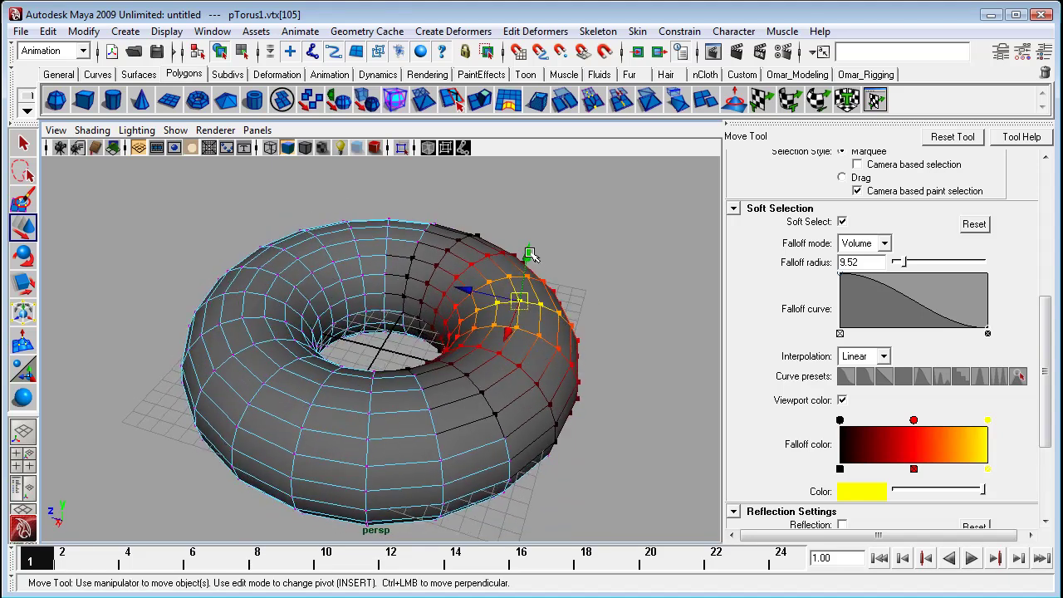
Step: Try moving one vertex on the torus's upper surface and another on its opposite side with soft selection
mouse_move(531, 255)
mouse_down()
mouse_move(536, 207)
mouse_move(536, 305)
mouse_move(529, 178)
mouse_move(531, 239)
mouse_up()
alt+drag(586, 375, 586, 390)
click(306, 272)
alt+drag(308, 274, 374, 267)
drag(281, 305, 292, 329)
alt+drag(352, 362, 300, 230)
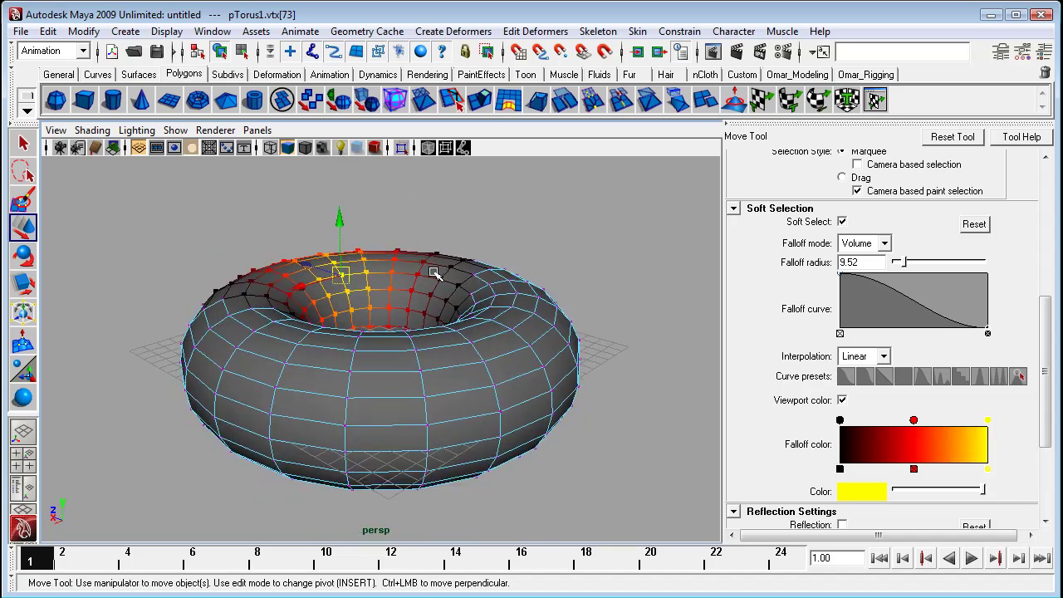
Step: Try pulling a vertex on the torus's far rim upward with soft selection and undo the move
alt+drag(512, 302, 540, 311)
click(494, 271)
drag(475, 226, 476, 198)
key(ctrl+z)
alt+drag(558, 390, 568, 415)
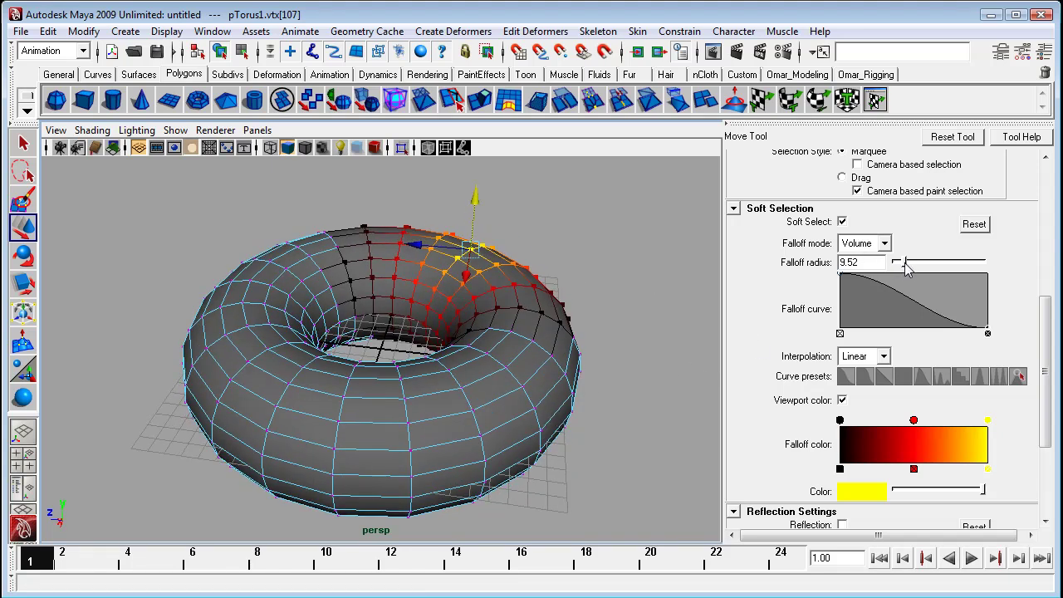
Step: Increase the soft selection falloff radius to 15.24, and reduce it interactively in the viewport to 12.54
drag(906, 266, 912, 265)
alt+drag(509, 345, 470, 392)
alt+drag(505, 332, 498, 292)
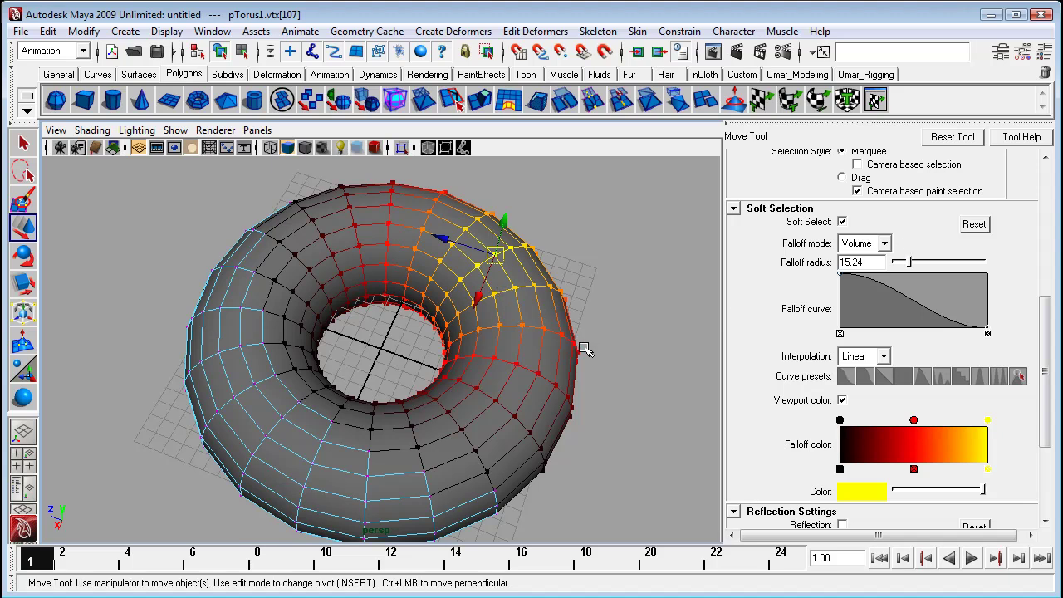
middle_drag(643, 318, 601, 338)
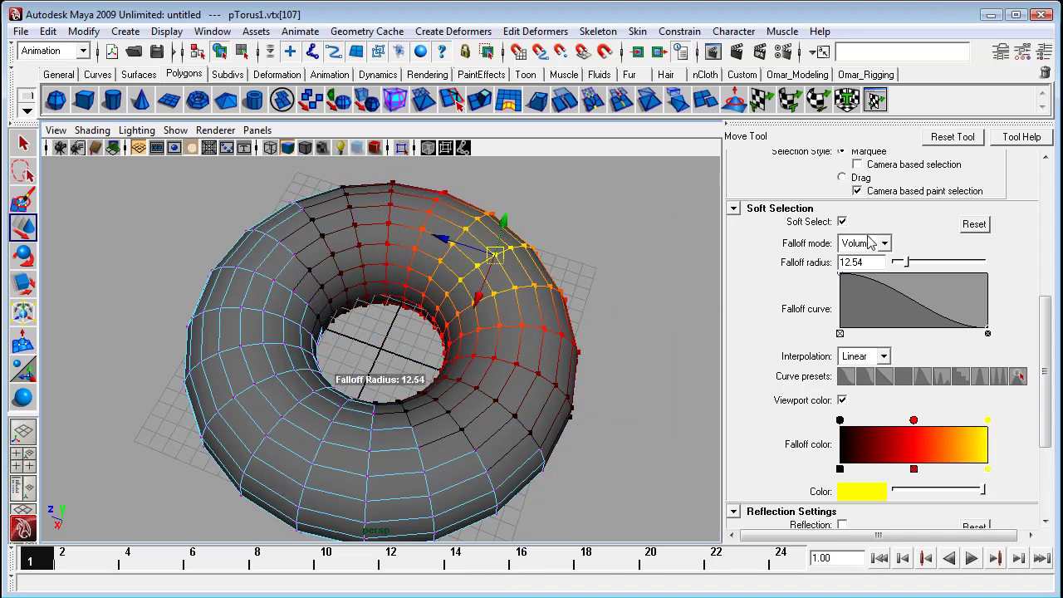
mouse_move(575, 314)
alt+mouse_down()
mouse_move(559, 335)
mouse_move(581, 328)
alt+mouse_up()
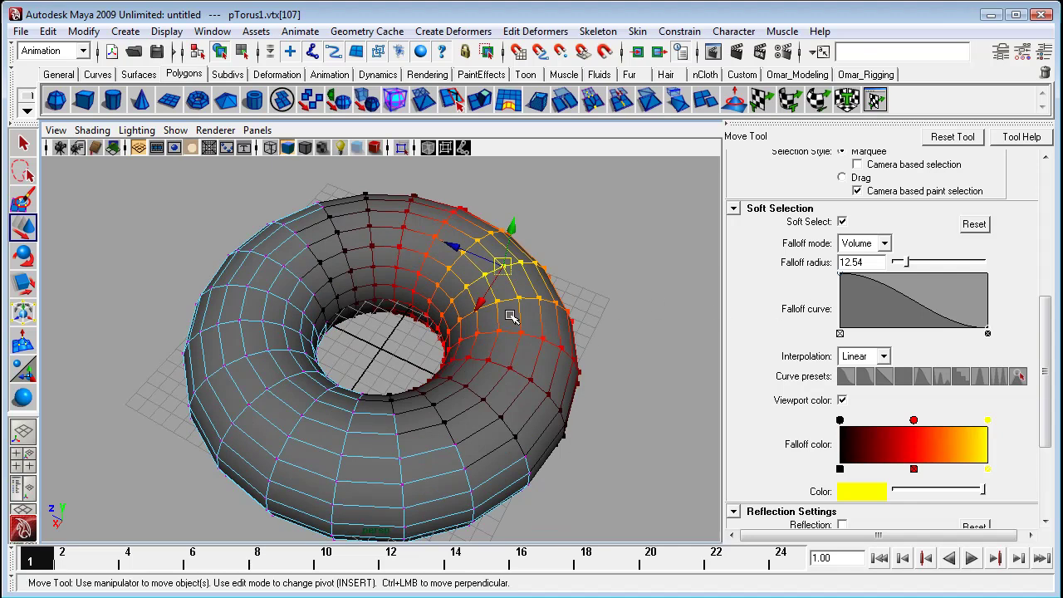
Step: Replace the torus with a polygon plane scaled uniformly to about 23.03
right_drag(510, 316, 581, 292)
key(Delete)
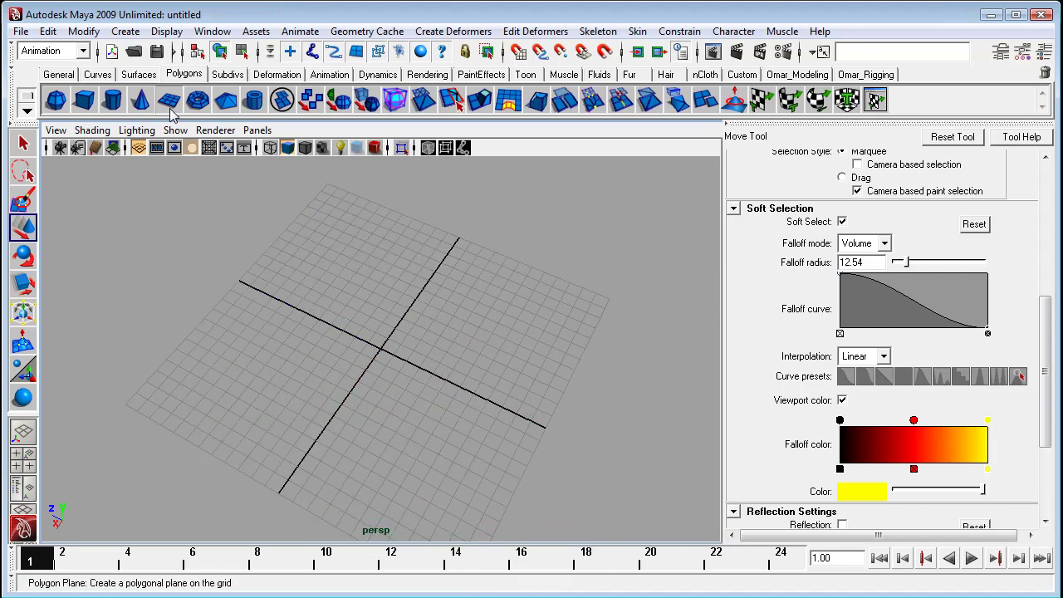
click(170, 106)
key(r)
drag(380, 348, 591, 297)
Step: Set the plane's width and height subdivisions to 25
click(1037, 51)
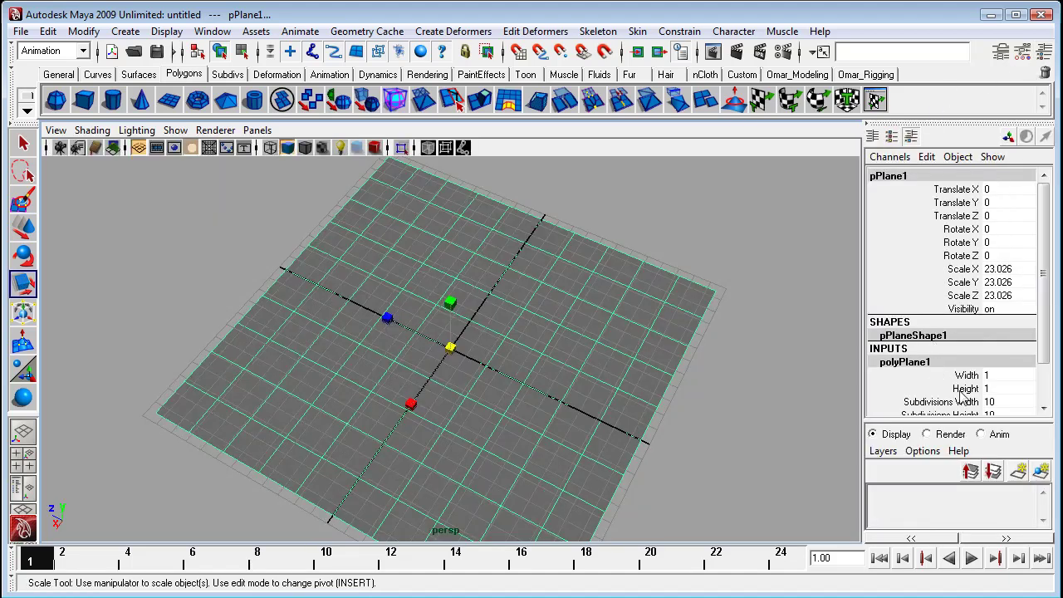
click(1000, 398)
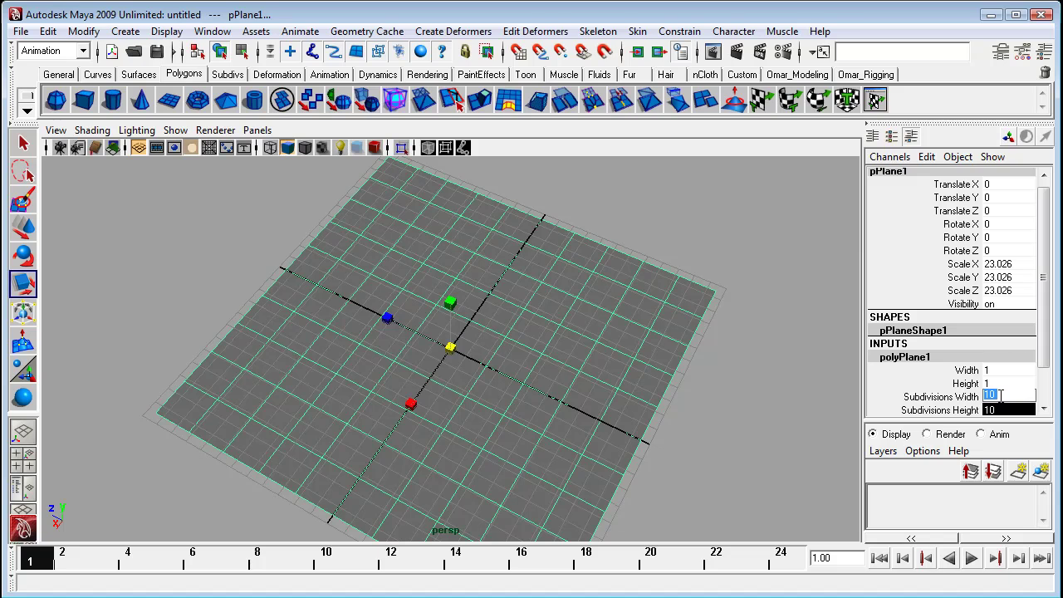
text(25)
key(Return)
Step: Switch the plane to vertex editing and select a vertex near its centre with the Move Tool's settings displayed
alt+drag(581, 365, 489, 367)
right_drag(490, 366, 461, 362)
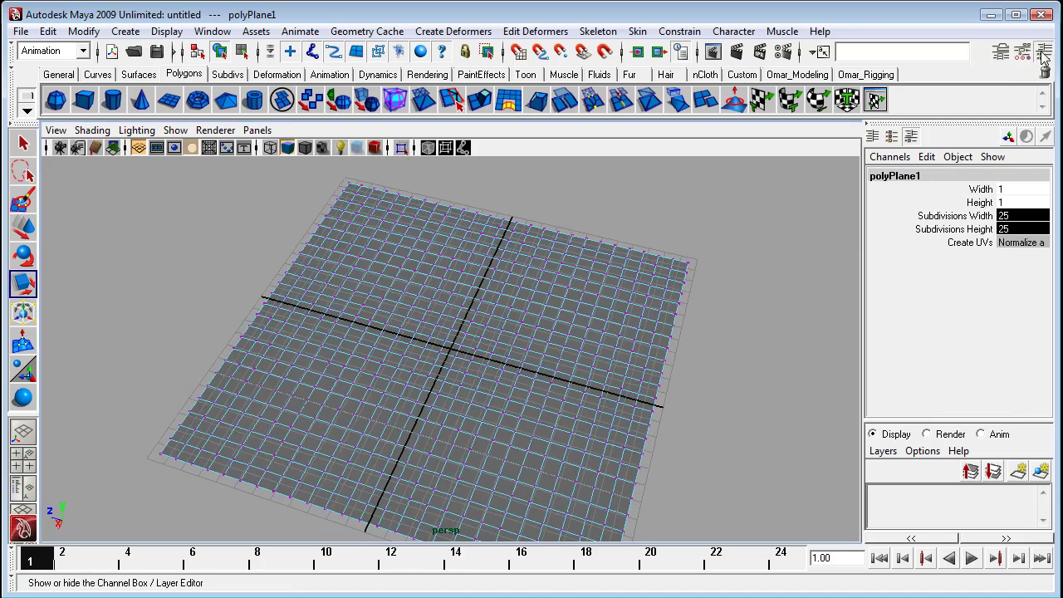
key(ctrl+a)
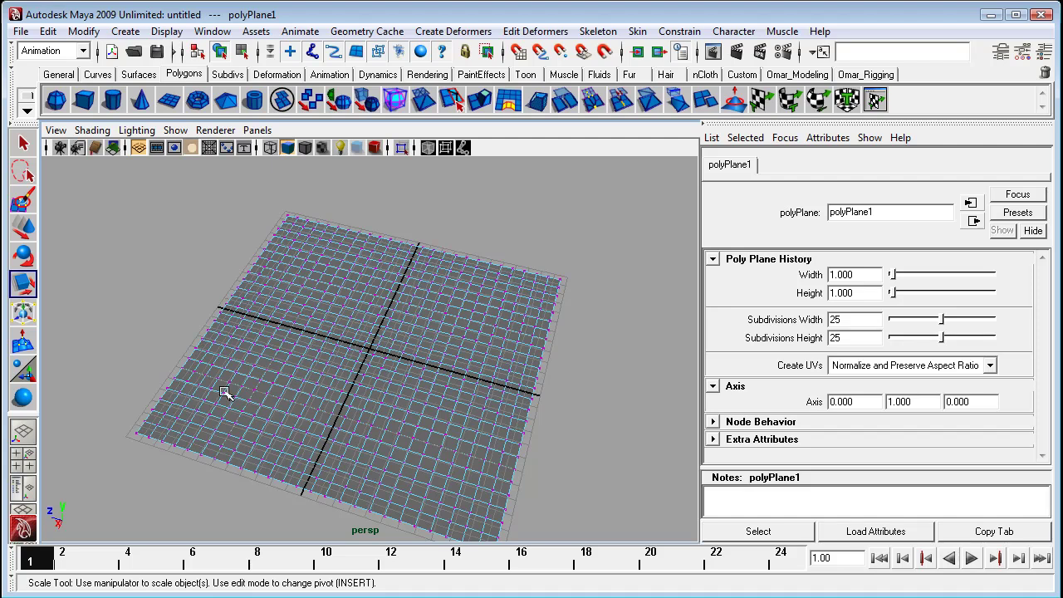
double_click(22, 226)
click(390, 345)
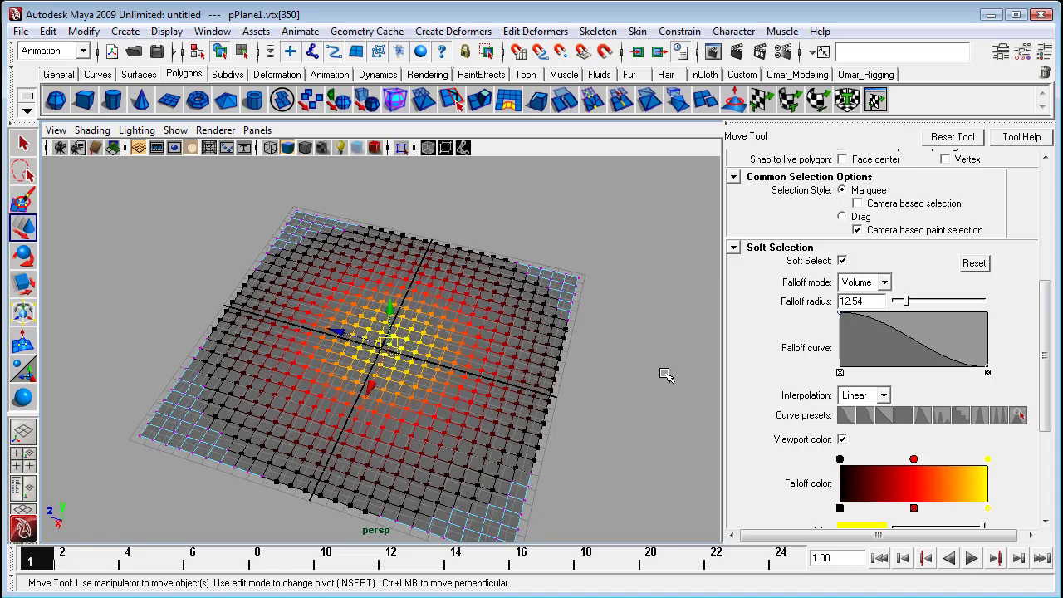
Step: Set the falloff radius to 10.88, try raising the plane's centre vertex into a smooth hill, and undo the move
key(b)
drag(662, 371, 823, 390)
alt+drag(345, 419, 391, 163)
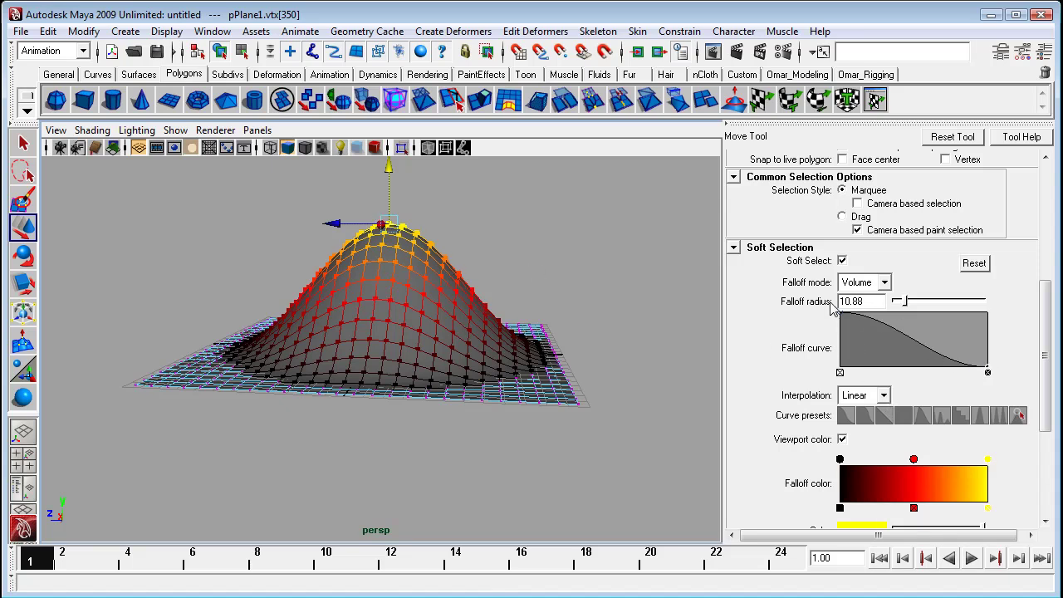
key(ctrl+z)
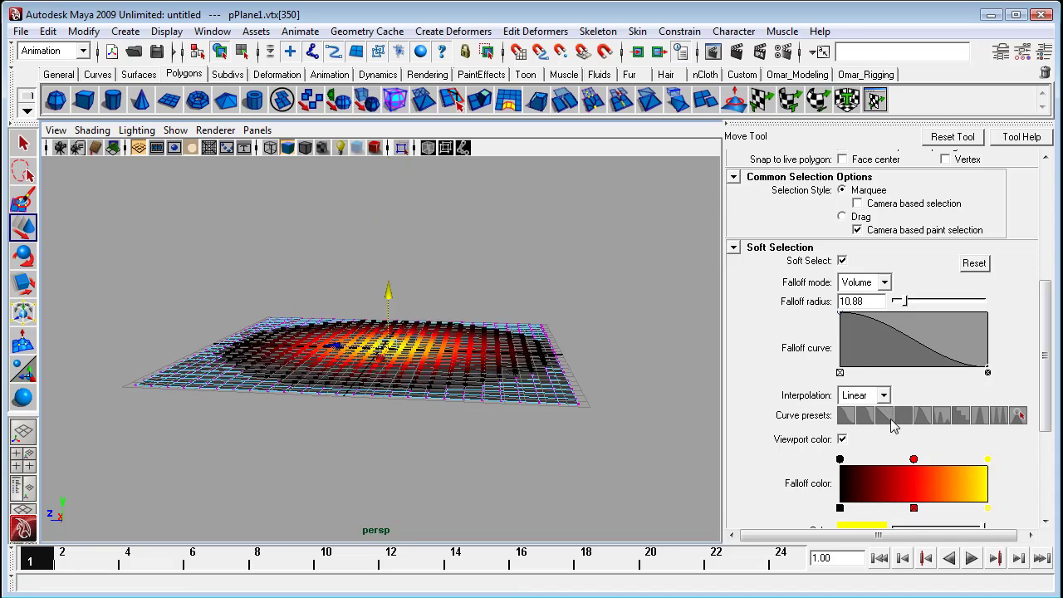
Step: Apply the linear falloff curve preset, try raising the centre vertex into a cone, and undo the move
click(883, 415)
drag(388, 291, 410, 113)
alt+middle_drag(532, 322, 506, 379)
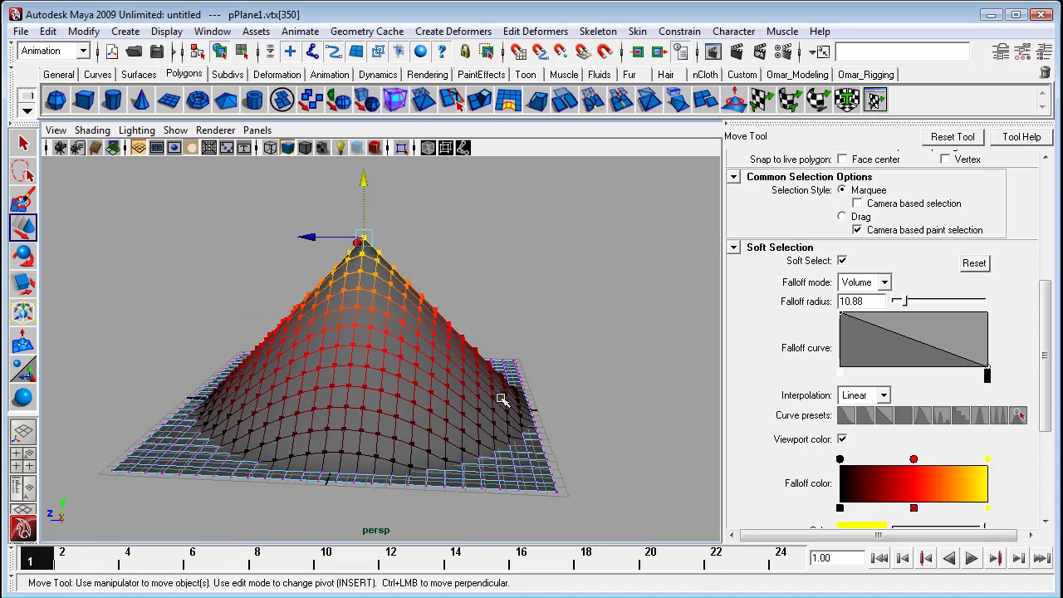
key(ctrl+z)
Step: Add points to the falloff curve to shape a dip and a second peak, test it by raising the centre vertex, and undo that move
alt+drag(554, 431, 535, 474)
drag(875, 328, 872, 345)
drag(917, 352, 944, 357)
drag(366, 349, 369, 252)
alt+drag(426, 327, 433, 304)
alt+drag(473, 403, 555, 473)
key(ctrl+z)
alt+drag(512, 422, 535, 428)
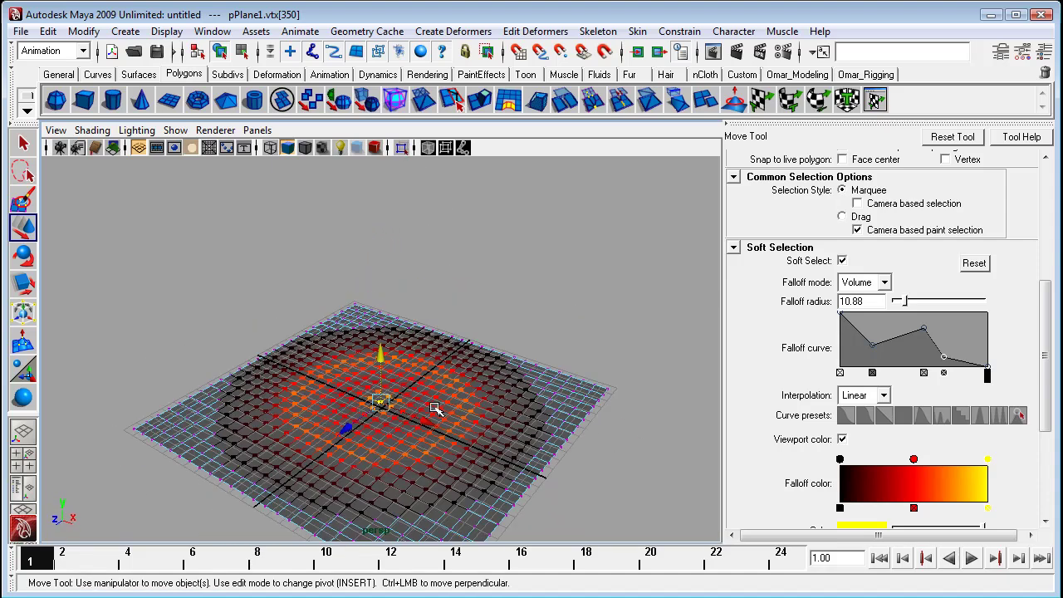
Step: Return the plane to object selection and set its width and height subdivisions to 50
alt+drag(620, 434, 629, 446)
right_drag(551, 383, 558, 378)
click(1044, 52)
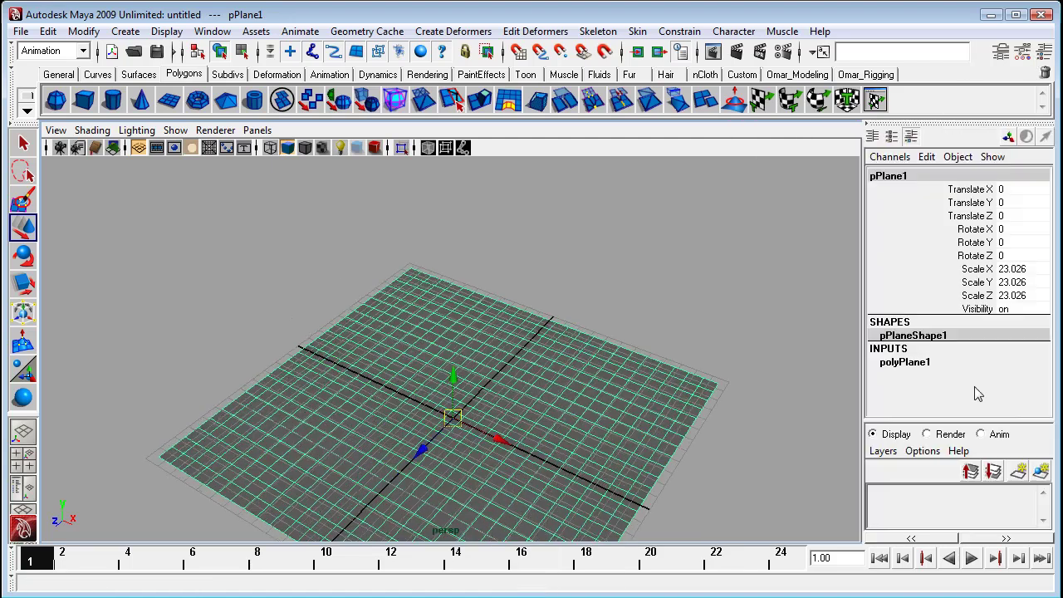
click(928, 367)
drag(1006, 404, 1006, 413)
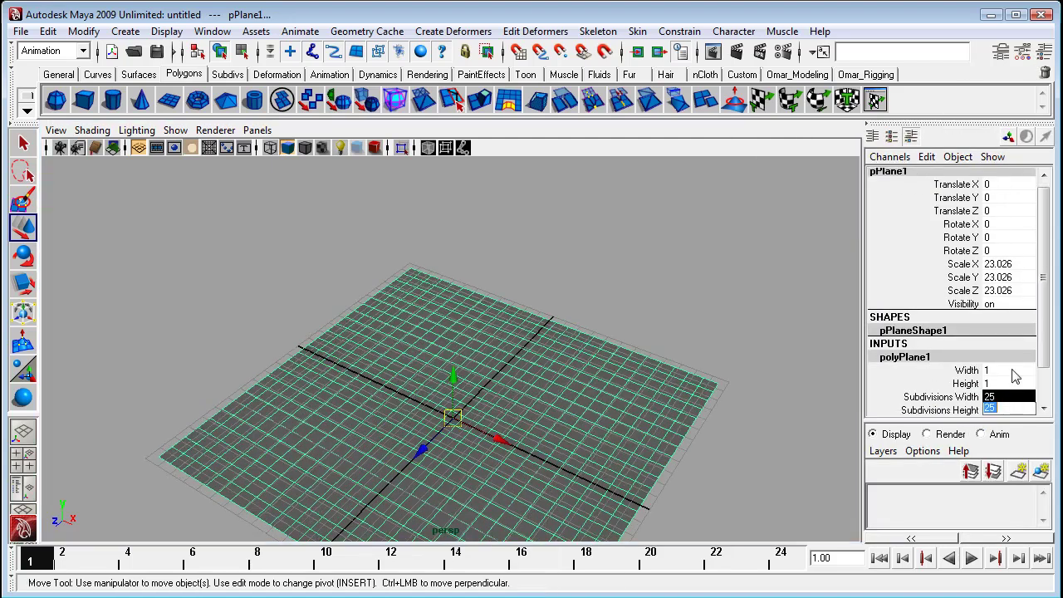
text(50)
key(Return)
Step: Switch the plane to vertex editing, select a vertex away from its centre, and display the Move Tool's settings
alt+right_drag(616, 407, 560, 395)
key(F9)
alt+middle_drag(576, 420, 565, 366)
click(568, 334)
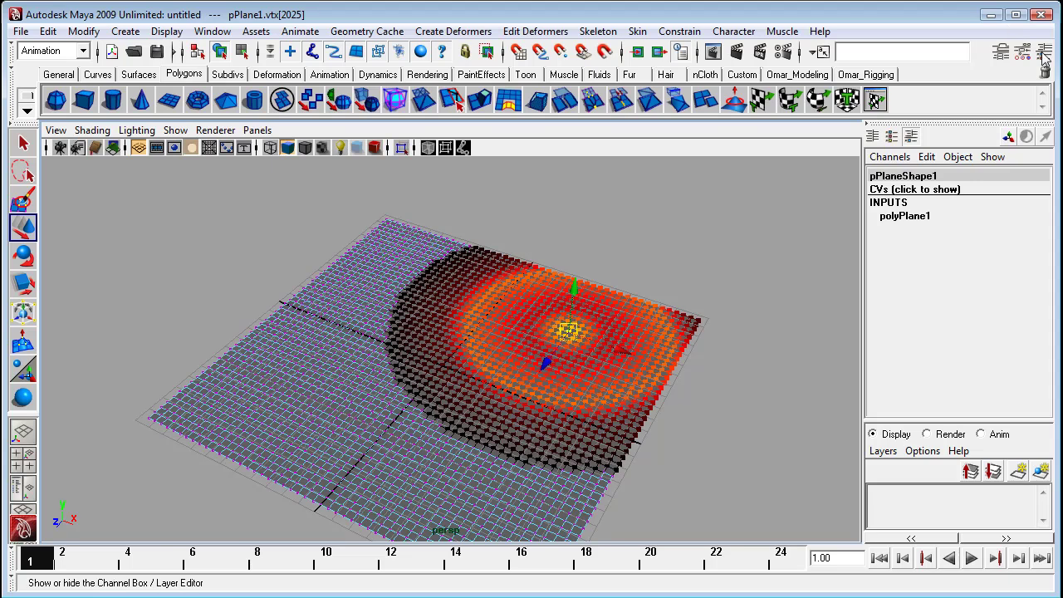
click(1020, 53)
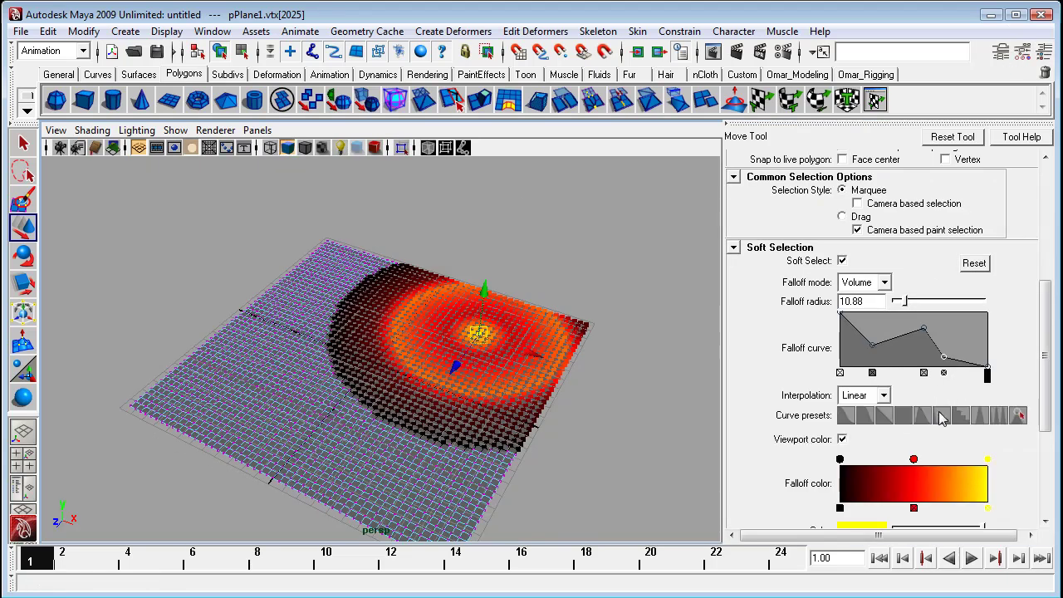
Step: Apply the smooth falloff preset with diminishing peaks and add a vertex on the plane's opposite side to the selection
click(932, 420)
alt+drag(418, 397, 261, 401)
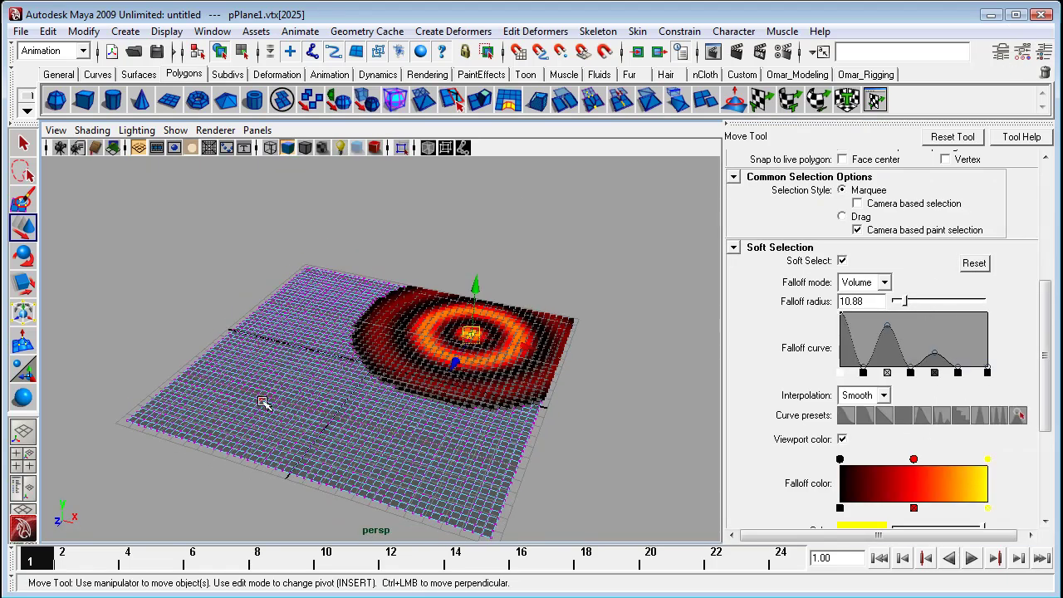
shift+click(236, 402)
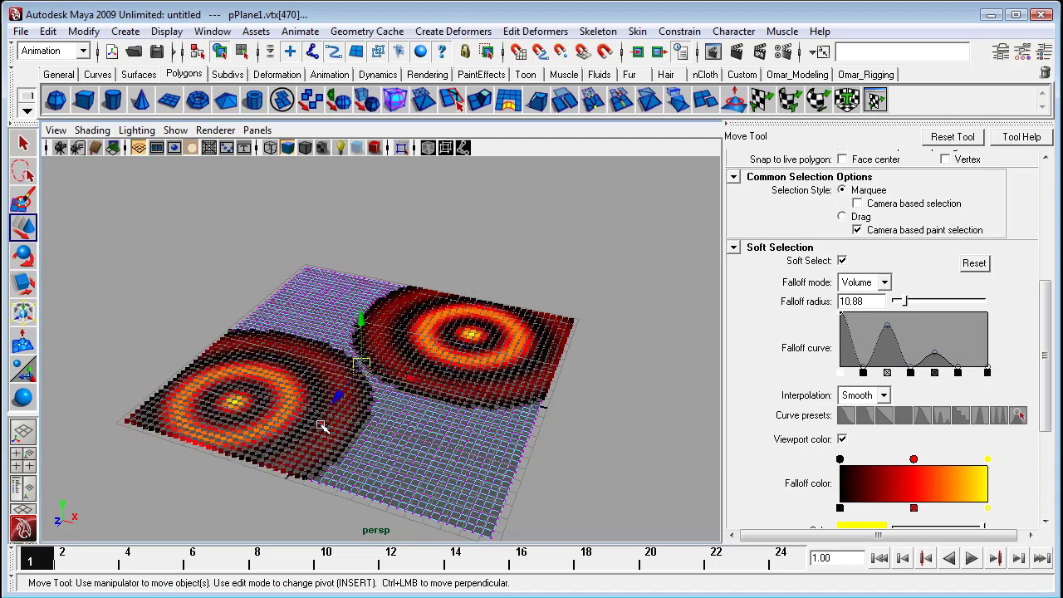
Step: Select a single vertex near the plane's far corner and widen the falloff radius to 32.66
alt+drag(315, 426, 351, 406)
click(406, 263)
alt+drag(418, 326, 388, 352)
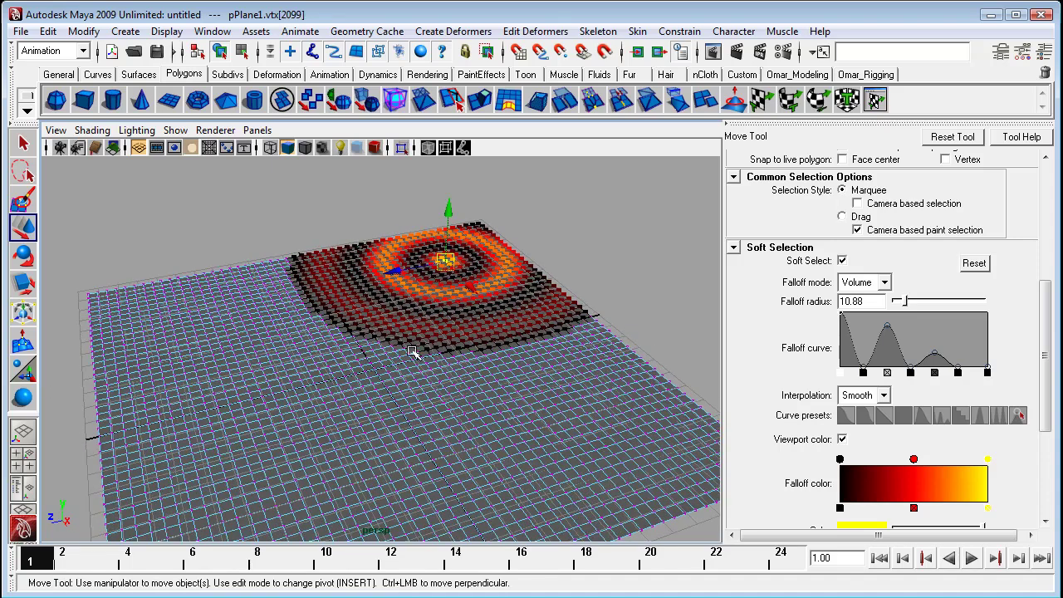
key(b)
drag(449, 314, 1025, 312)
alt+drag(495, 283, 531, 339)
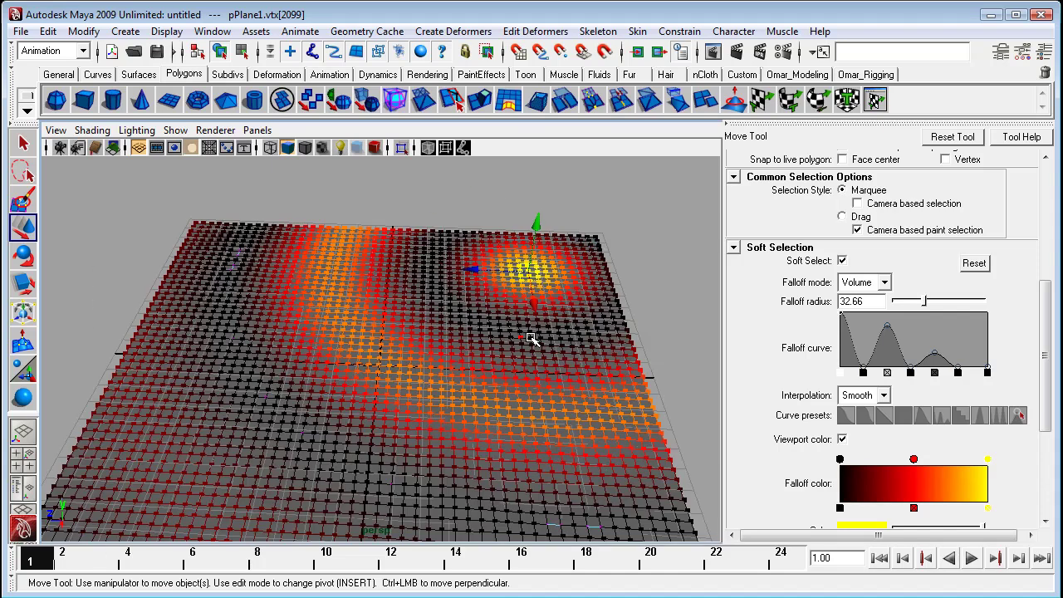
Step: Raise the selected vertex slightly to ripple the plane, return to object selection, and deselect everything
drag(538, 225, 540, 223)
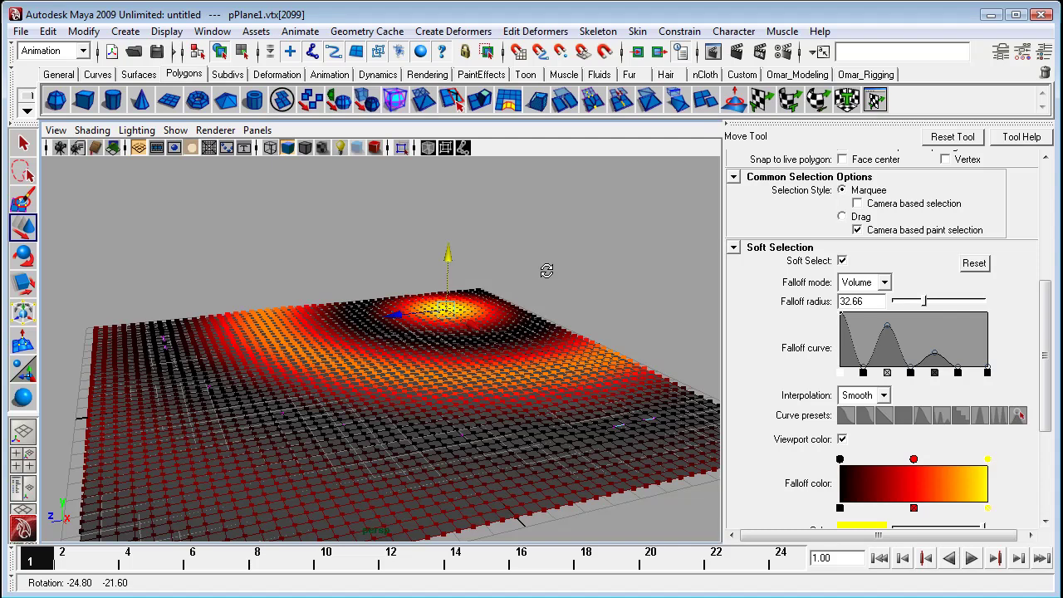
alt+drag(554, 262, 500, 301)
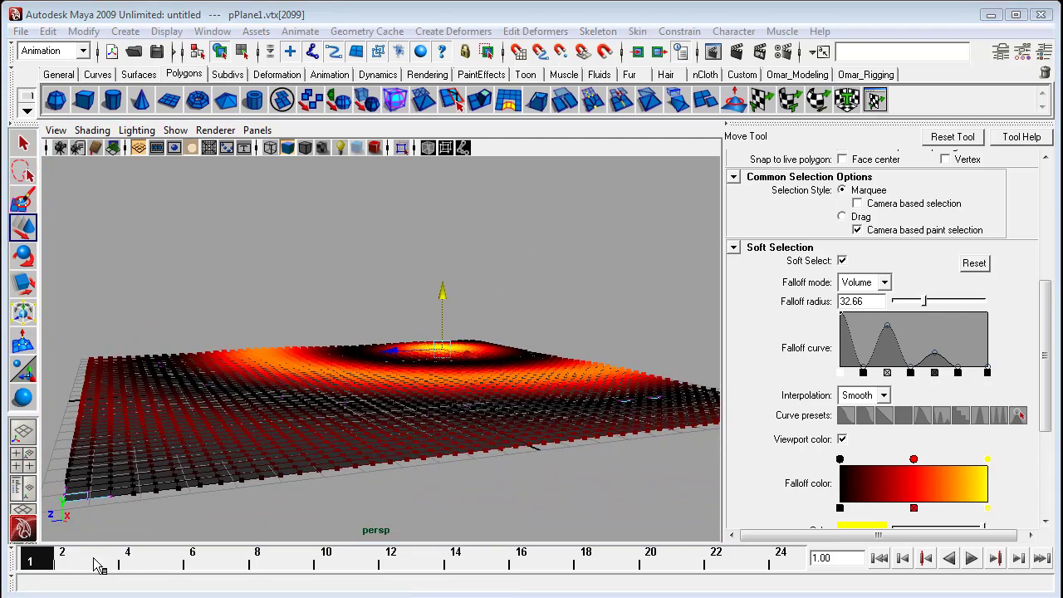
alt+drag(557, 335, 410, 213)
alt+drag(522, 367, 351, 320)
right_drag(344, 322, 361, 300)
alt+drag(363, 389, 567, 351)
click(599, 249)
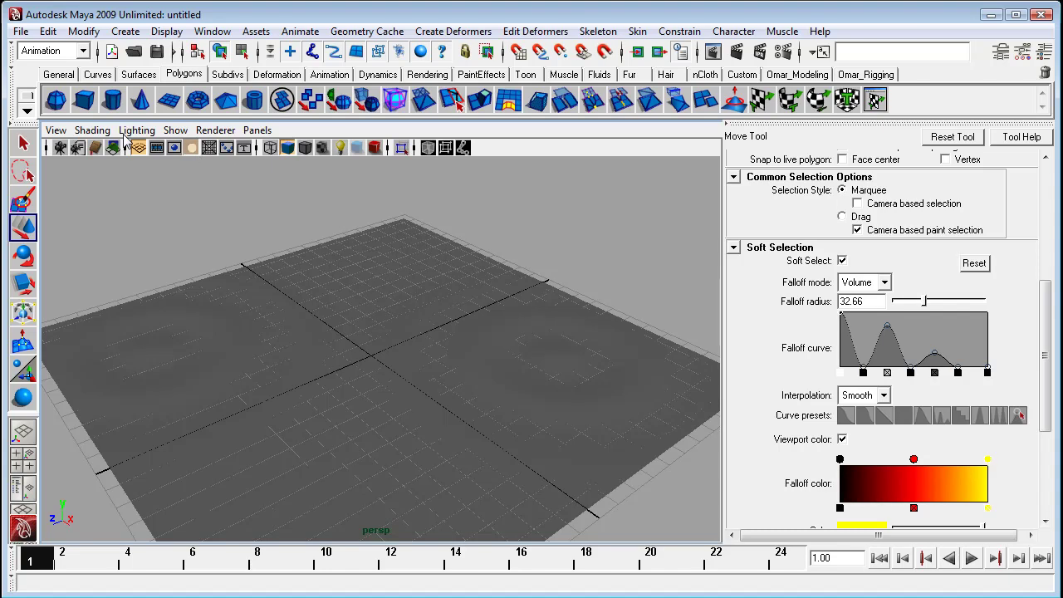
Step: Hide the viewport grid and inspect the rippled plane's surface with nothing selected
click(99, 132)
mouse_move(182, 132)
click(219, 596)
alt+drag(574, 444, 536, 431)
right_drag(489, 362, 449, 362)
alt+drag(471, 404, 475, 426)
click(507, 345)
drag(513, 303, 437, 299)
right_drag(438, 301, 486, 277)
click(570, 198)
alt+drag(569, 198, 404, 402)
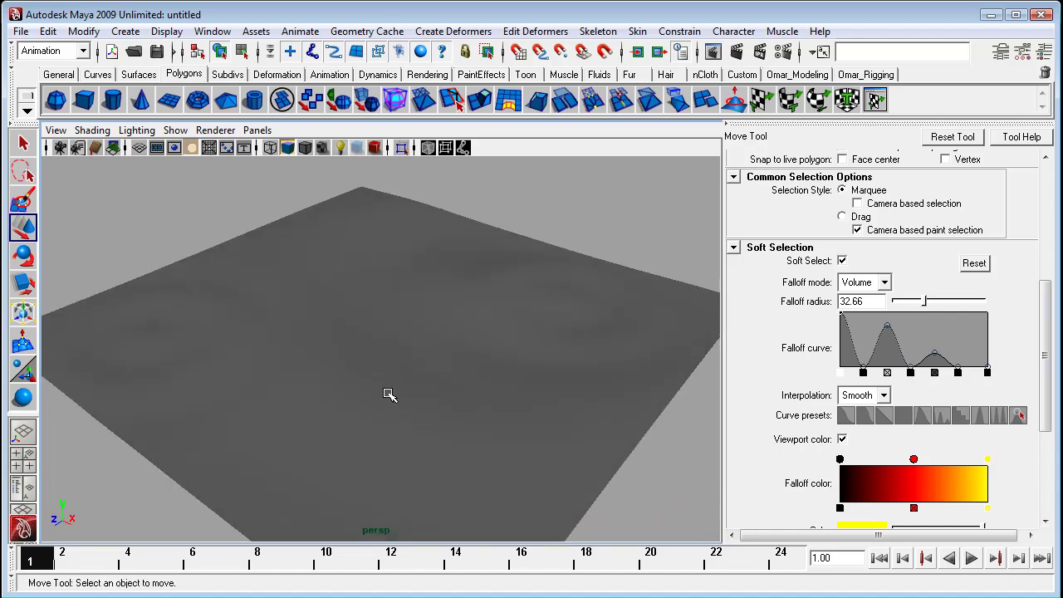
Step: Select the plane, apply the flat-topped smooth falloff preset, and pick a vertex near its middle in vertex editing
alt+drag(420, 412, 454, 415)
alt+right_drag(453, 415, 424, 427)
click(424, 427)
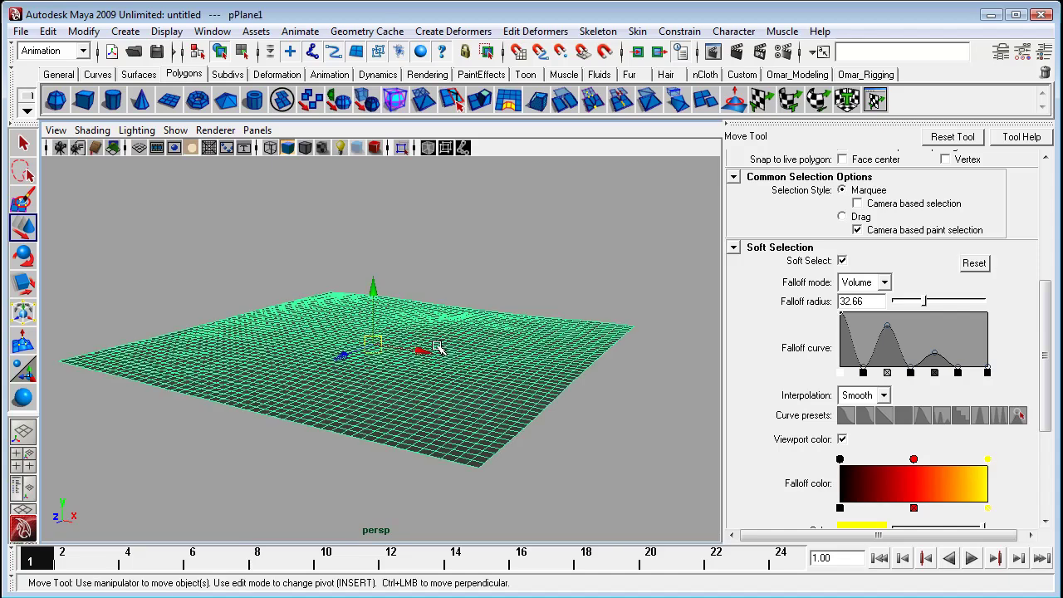
right_drag(439, 344, 451, 357)
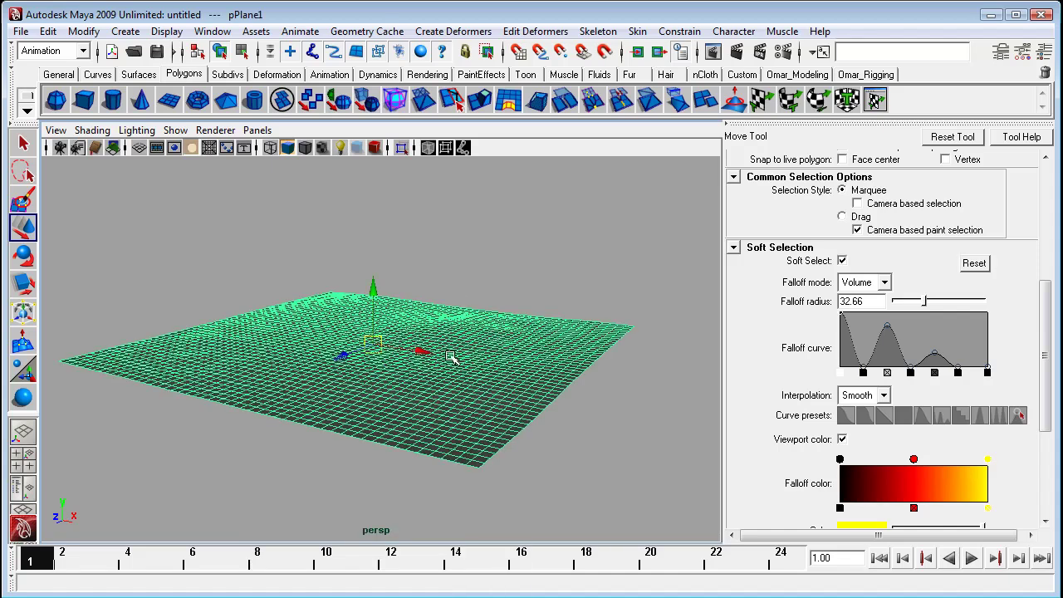
click(871, 418)
key(F9)
click(471, 342)
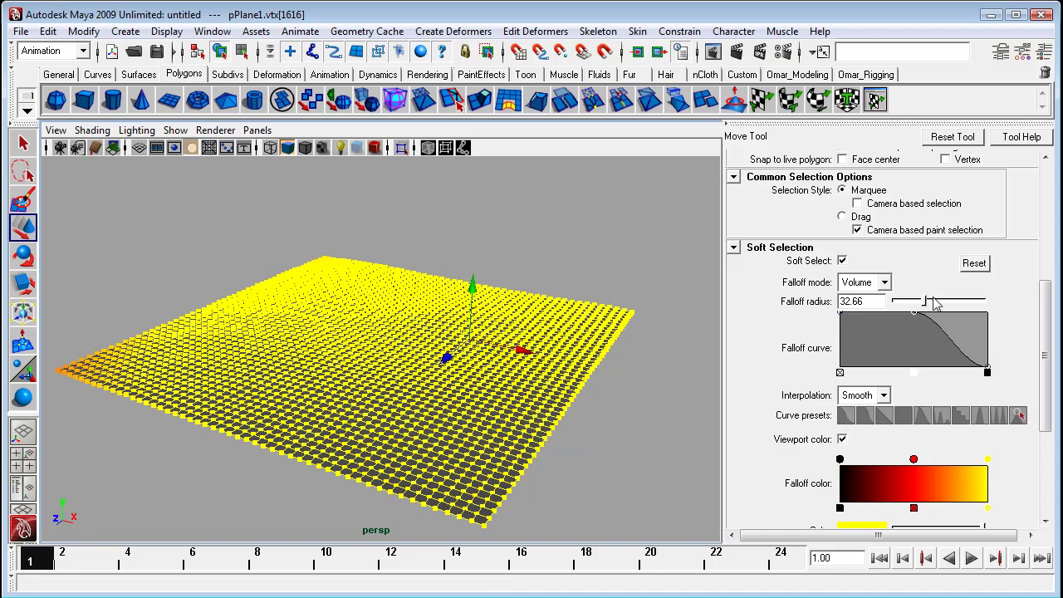
Step: Lower the falloff radius to 7.62 and raise a vertex near the plane's middle into a soft mound
drag(933, 300, 903, 302)
drag(470, 299, 465, 288)
click(341, 294)
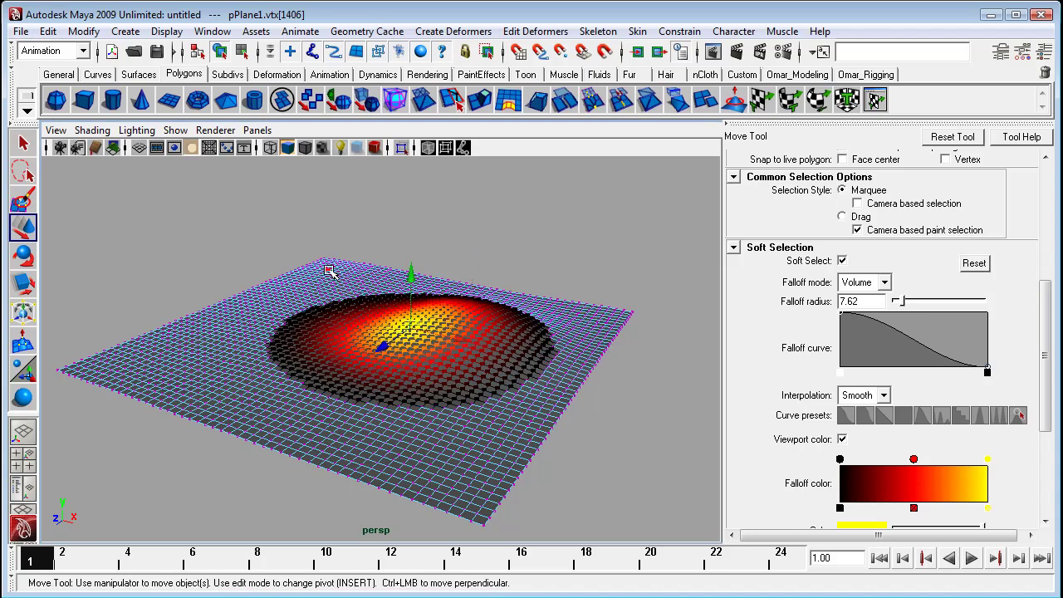
Step: Raise a vertex near the plane's far corner into a hill and another one beside it along the back edge
click(329, 271)
drag(327, 234, 327, 222)
alt+drag(394, 374, 401, 310)
alt+drag(357, 301, 392, 444)
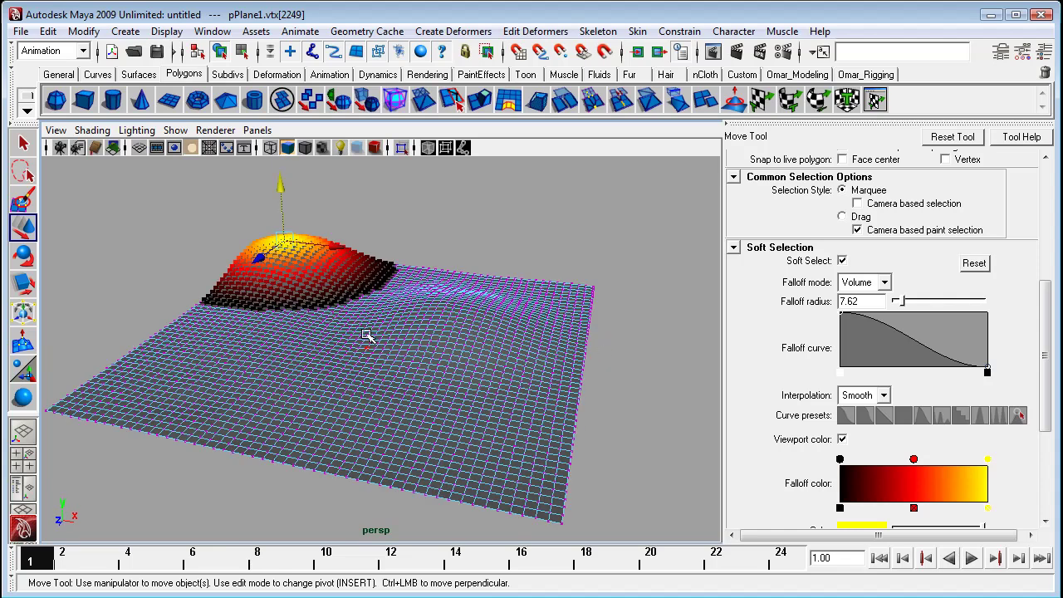
click(419, 280)
drag(422, 233, 446, 362)
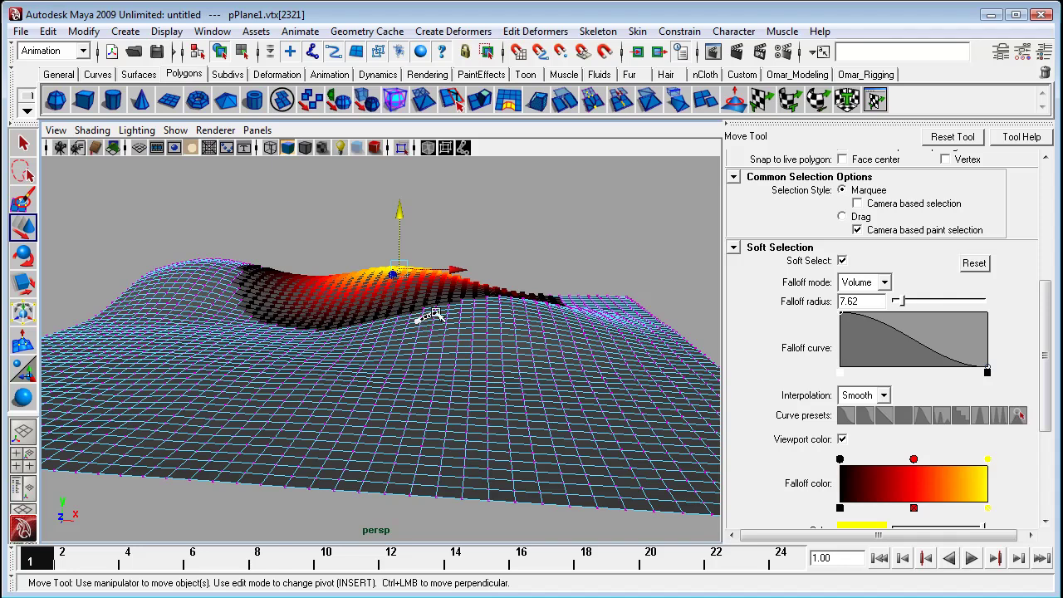
Step: Return the deformed plane to object selection and delete it
right_drag(455, 304, 459, 303)
click(528, 232)
alt+drag(529, 237, 494, 284)
alt+middle_drag(494, 286, 536, 348)
alt+drag(510, 423, 471, 353)
scroll(341, 468, down, 4)
click(394, 488)
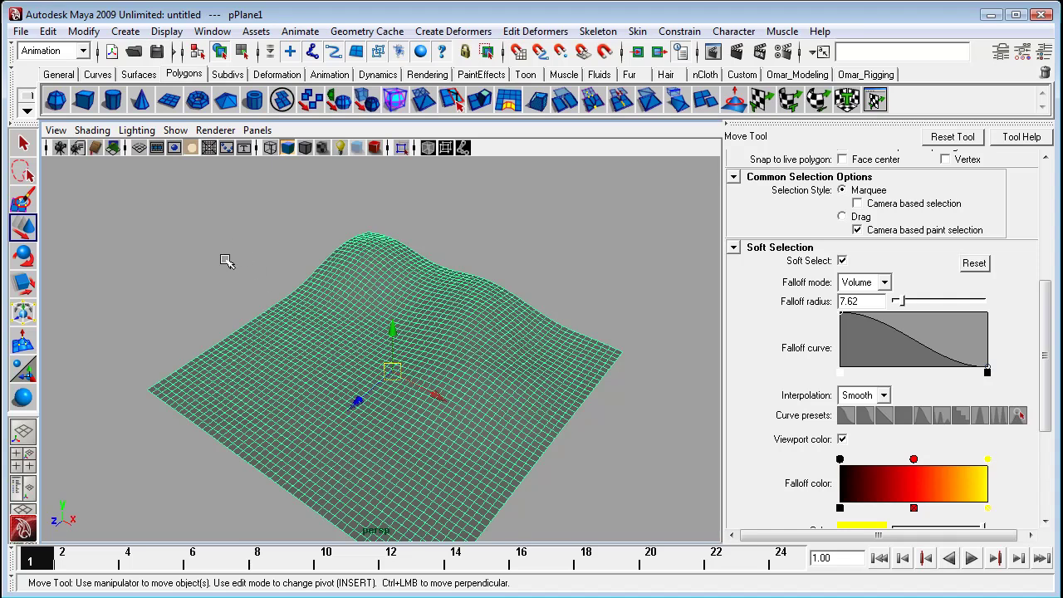
key(Delete)
Step: Create a polygon torus and scale it up uniformly to fill most of the viewport
click(198, 100)
click(25, 285)
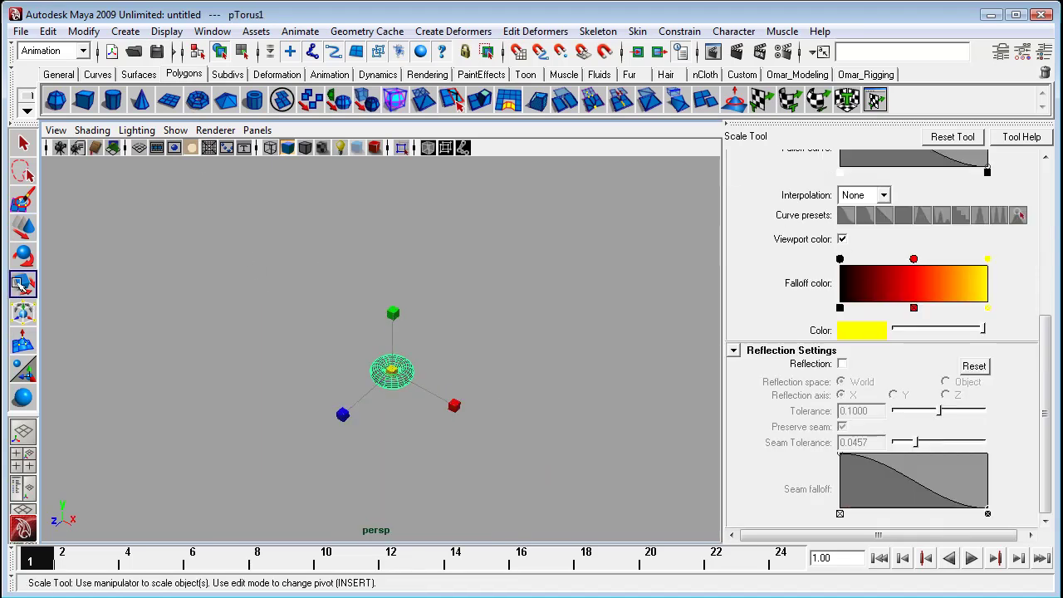
drag(398, 373, 663, 373)
alt+drag(382, 486, 384, 465)
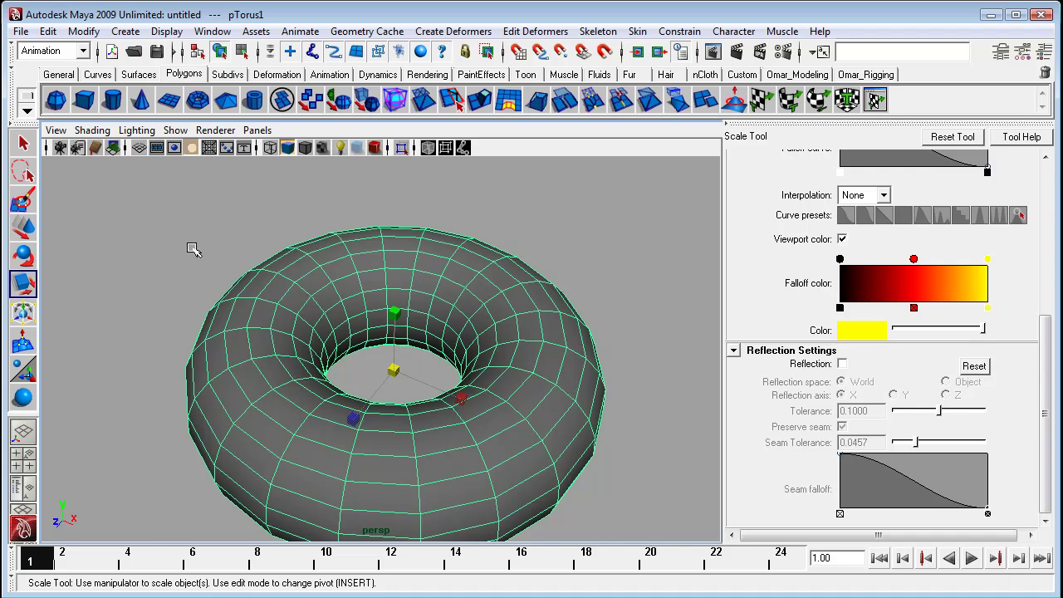
Step: Show the grid again and select a single vertex on the torus's +X side in vertex editing
click(139, 147)
alt+drag(511, 390, 529, 357)
right_drag(531, 357, 514, 355)
click(546, 343)
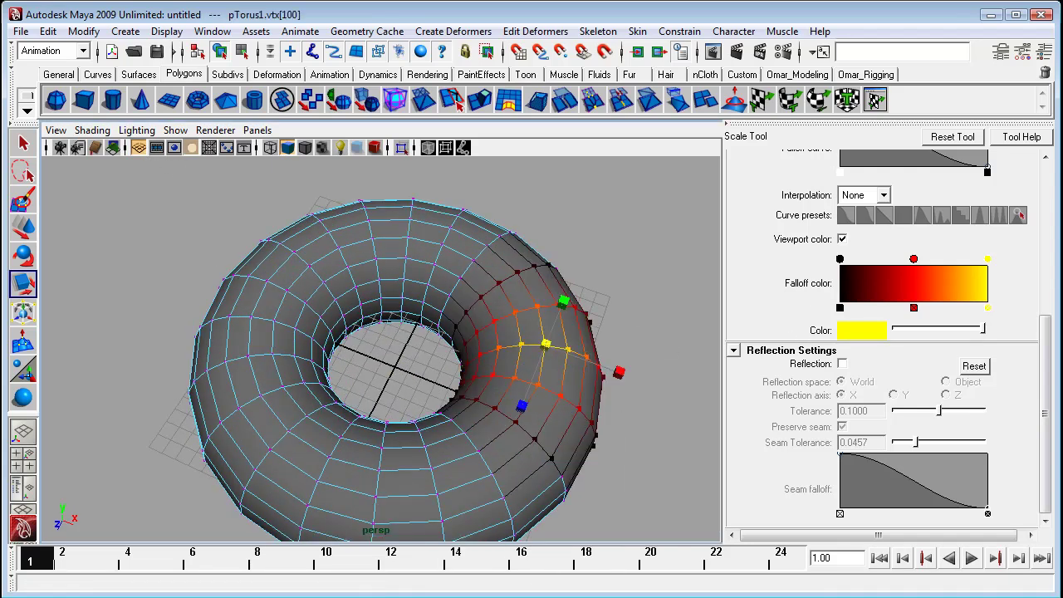
Step: Turn off Soft Select and enable Reflection in the tool settings
scroll(1045, 332, up, 5)
key(b)
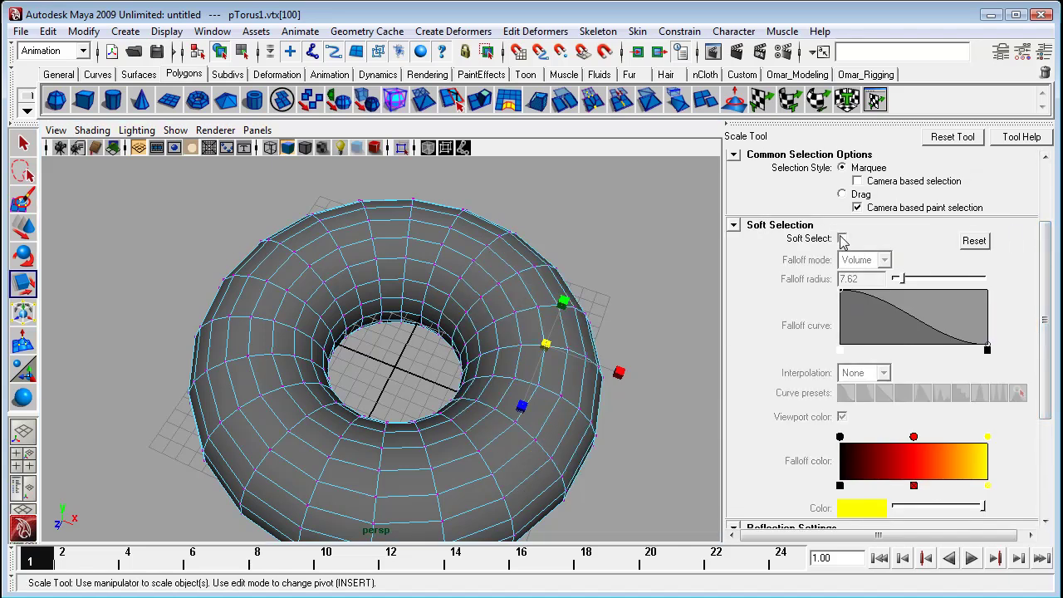
scroll(1052, 341, down, 5)
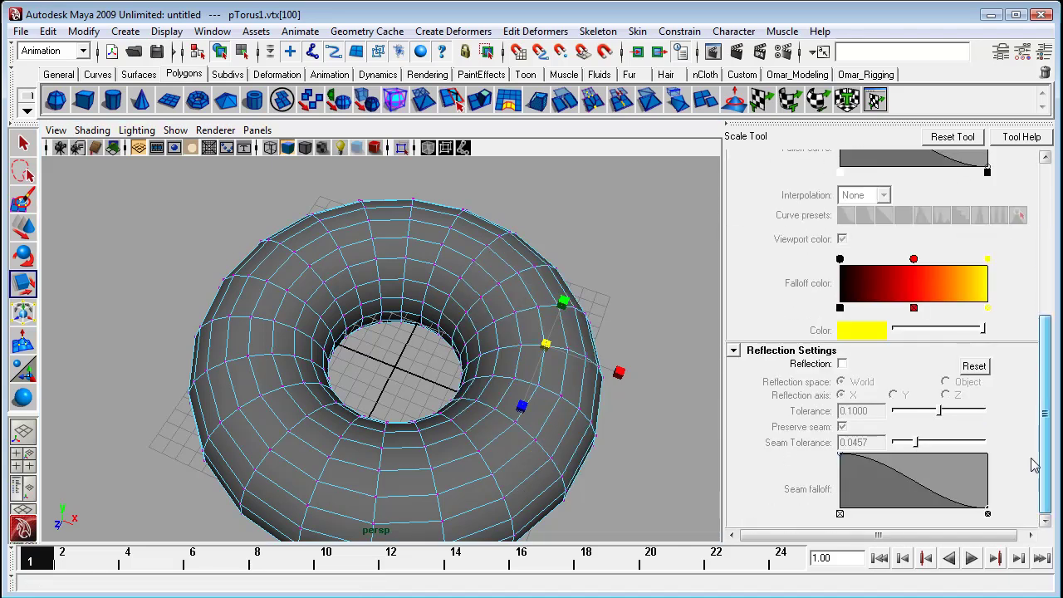
click(841, 364)
Step: Switch to the Move Tool and try moving the selected vertex vertically with reflection across the X axis
mouse_move(656, 415)
alt+mouse_down()
mouse_move(679, 390)
mouse_move(666, 404)
alt+mouse_up()
key(w)
mouse_move(547, 317)
mouse_down()
mouse_move(577, 328)
mouse_move(588, 304)
mouse_move(539, 334)
mouse_move(542, 314)
mouse_up()
alt+drag(567, 390, 542, 335)
mouse_move(550, 294)
mouse_down()
mouse_move(555, 308)
mouse_move(556, 297)
mouse_up()
scroll(886, 386, down, 5)
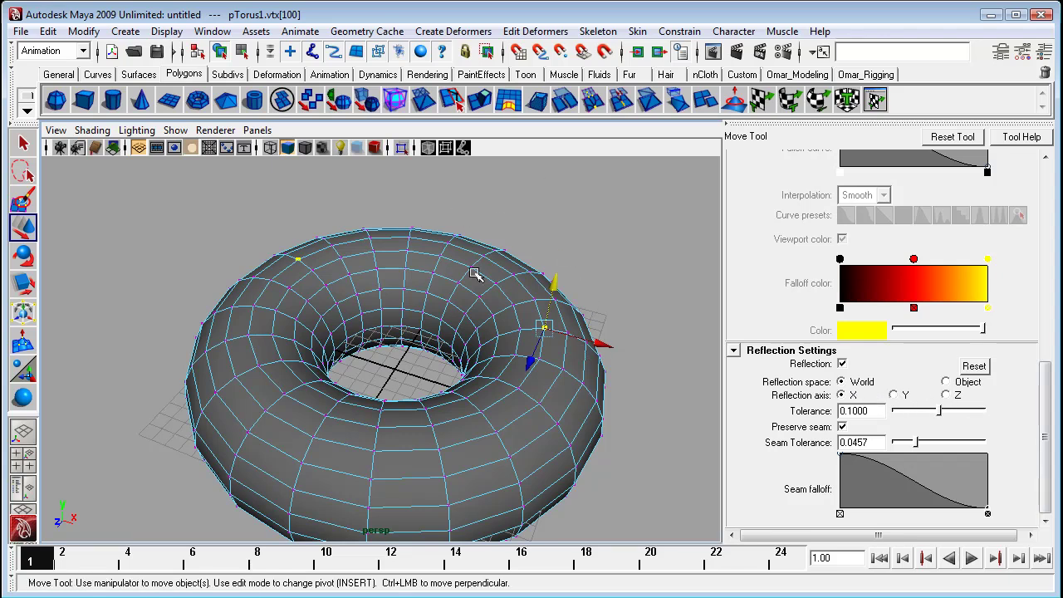
alt+drag(442, 316, 726, 413)
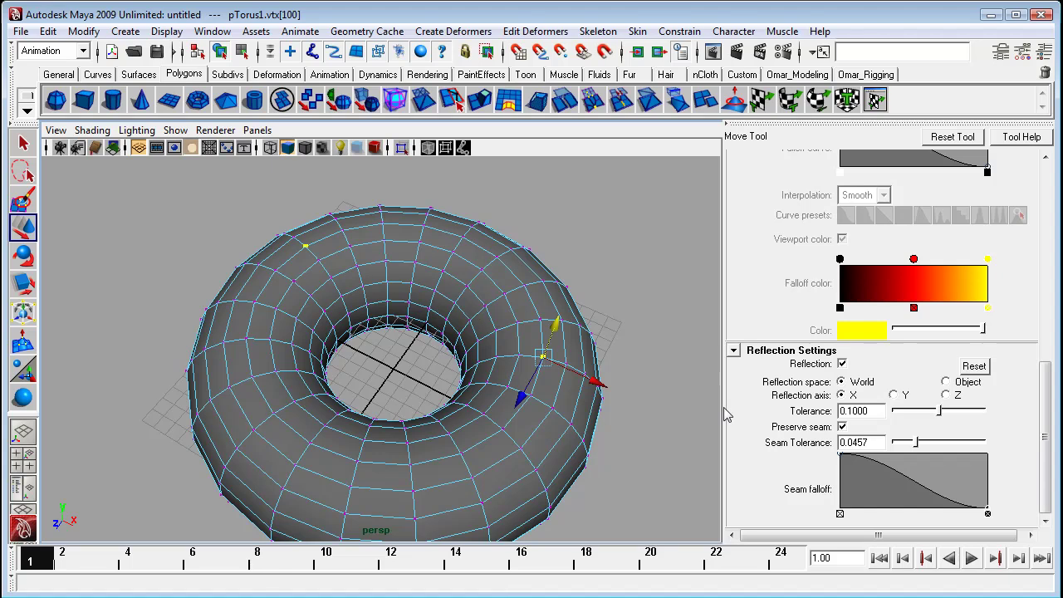
Step: Try the Z reflection axis on the selected vertex and set the reflection axis to Y
click(946, 394)
alt+drag(604, 415, 486, 430)
click(893, 395)
alt+drag(505, 337, 423, 235)
key(z)
alt+drag(456, 291, 512, 405)
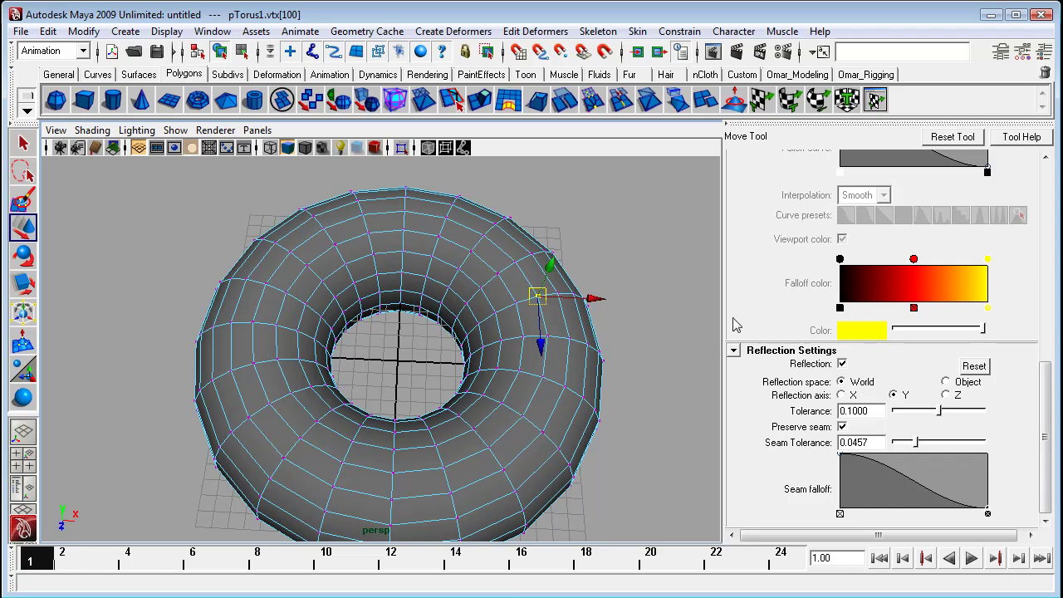
Step: Activate the Rotate Tool and marquee-select a few vertices on the torus's far +X side
right_drag(470, 271, 491, 249)
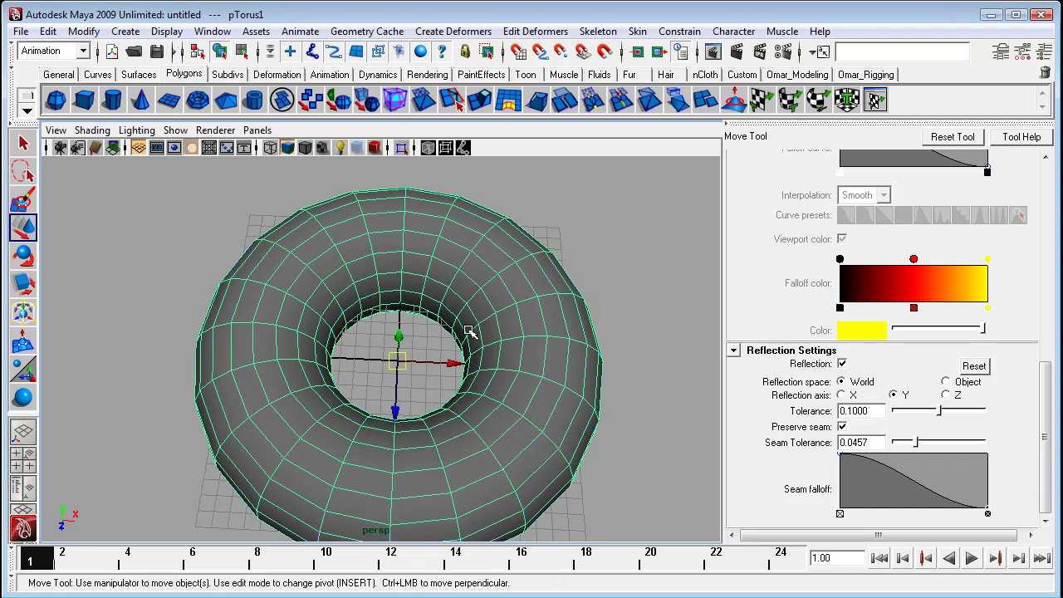
key(e)
drag(461, 415, 419, 421)
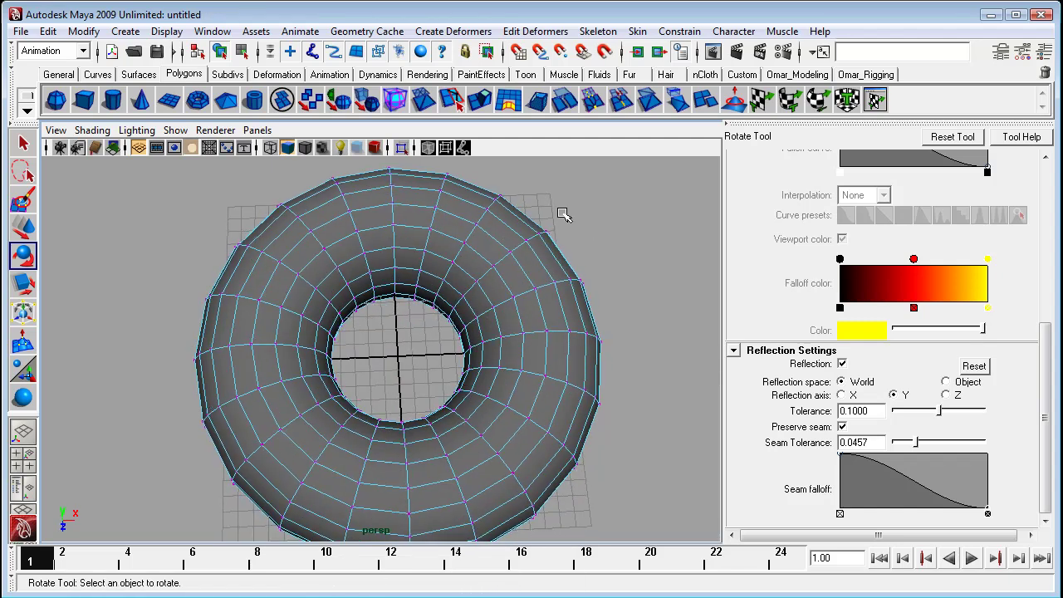
drag(492, 262, 492, 263)
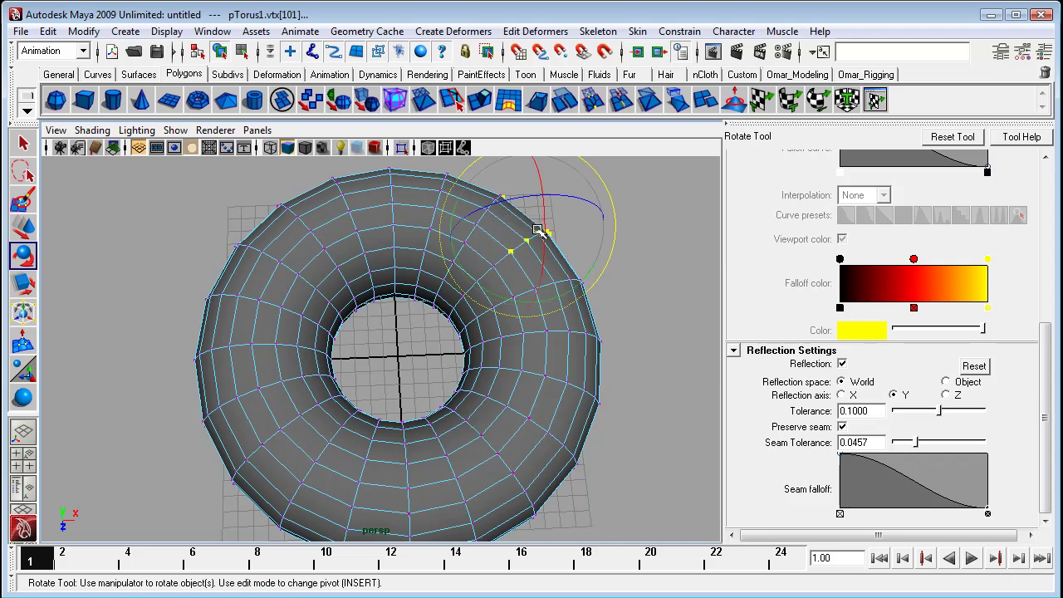
Step: Leave the torus's component display and turn on Soft Select for the Rotate Tool
alt+drag(582, 367, 563, 391)
mouse_move(562, 391)
alt+middle_down()
mouse_move(546, 373)
mouse_move(546, 383)
alt+middle_up()
scroll(546, 383, down, 2)
alt+drag(546, 384, 527, 348)
right_drag(515, 364, 544, 353)
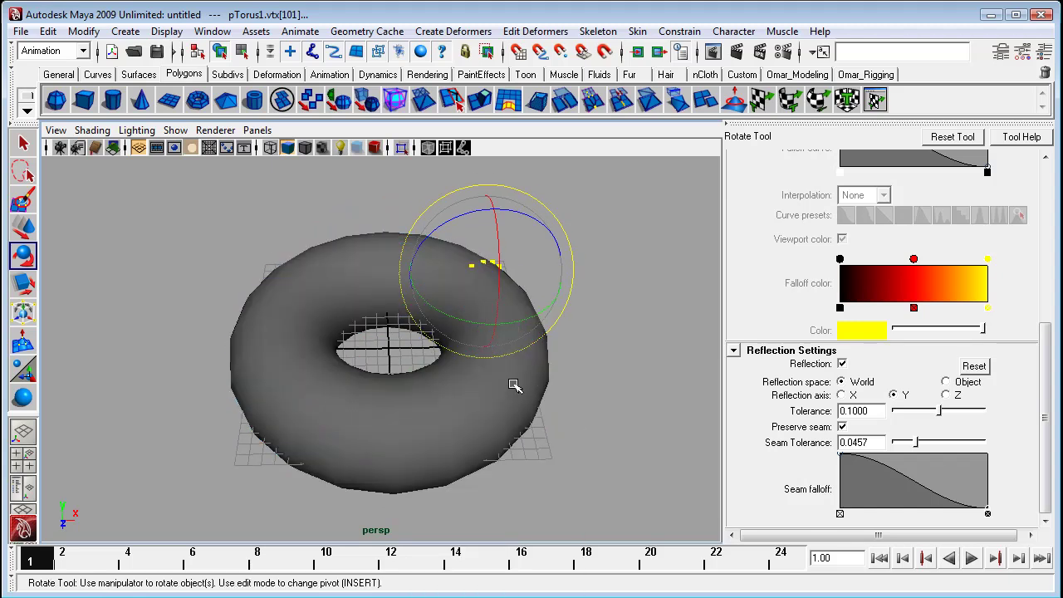
alt+drag(509, 390, 483, 412)
drag(1044, 415, 1045, 352)
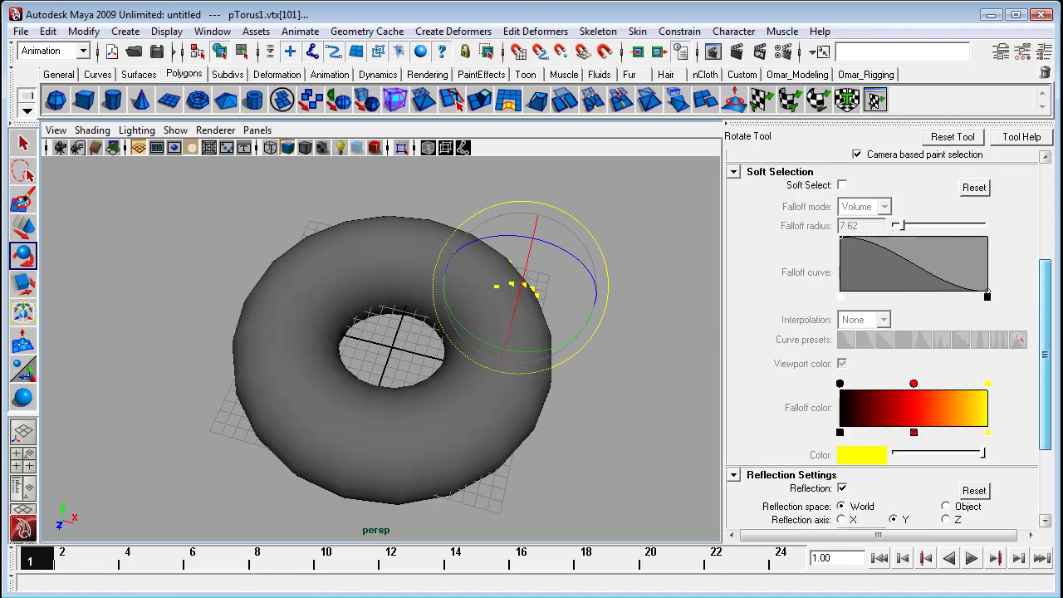
scroll(880, 332, up, 2)
drag(1060, 276, 1047, 278)
click(842, 233)
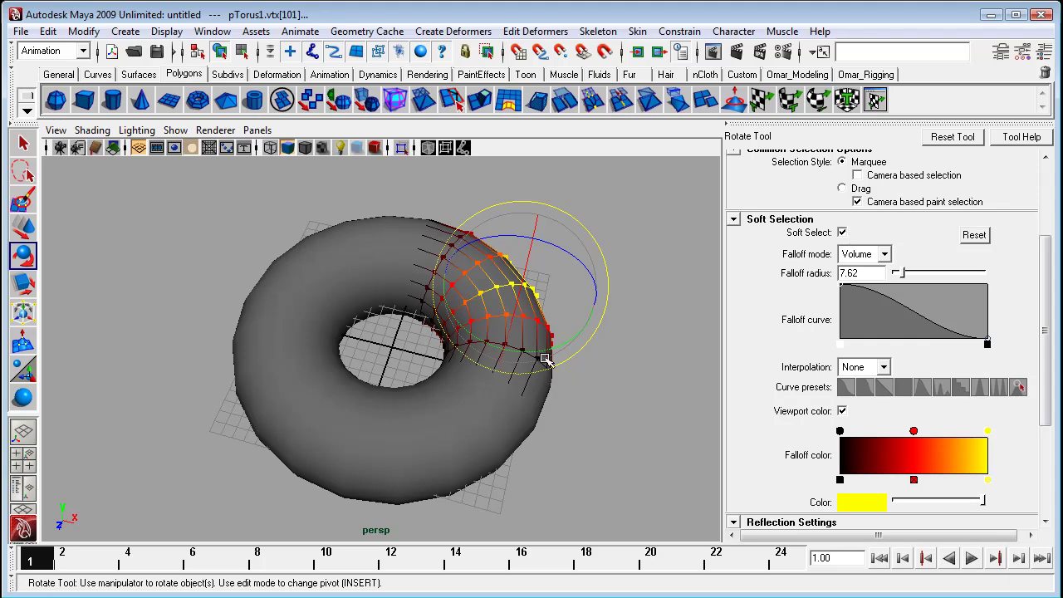
Step: Return the torus to vertex editing and select a row of vertices on its far outer +X side
key(F8)
alt+drag(458, 443, 456, 449)
right_drag(505, 345, 477, 344)
alt+drag(473, 341, 522, 380)
drag(502, 267, 503, 266)
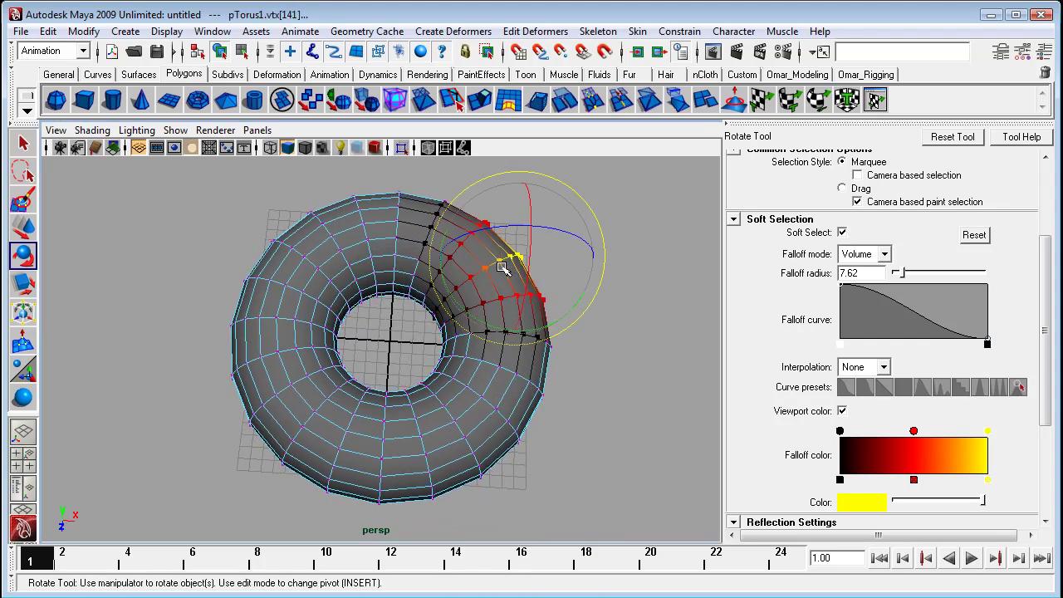
Step: Switch to the Move Tool and set the reflection axis to X
key(w)
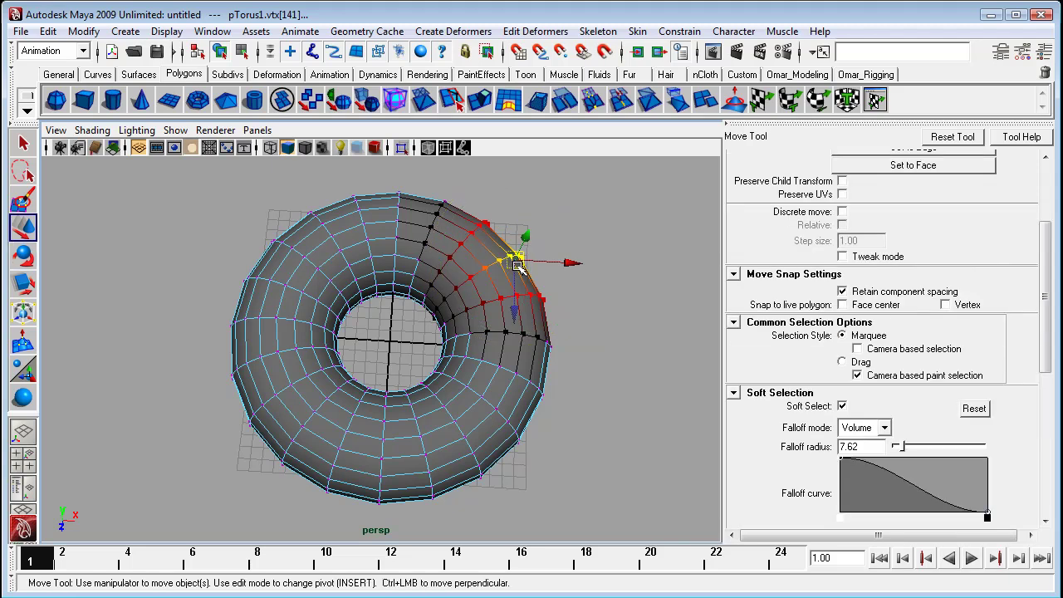
scroll(982, 452, down, 5)
click(841, 420)
Step: Push the selected vertices and their mirrored counterparts toward the torus's hole, undoing and repeating the move once
alt+drag(572, 340, 508, 285)
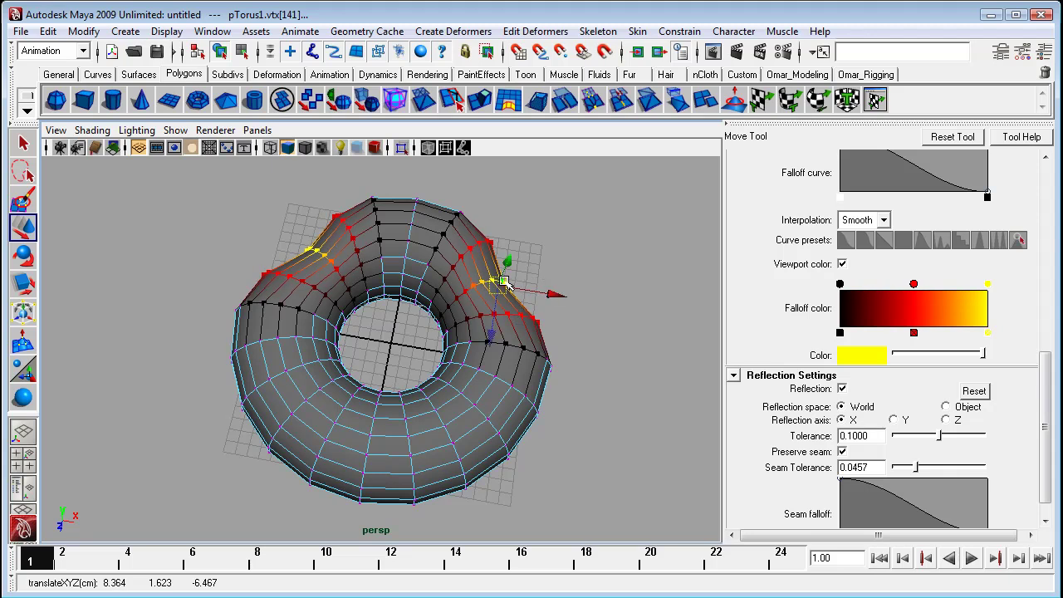
key(ctrl+z)
alt+drag(541, 284, 605, 308)
drag(512, 259, 477, 278)
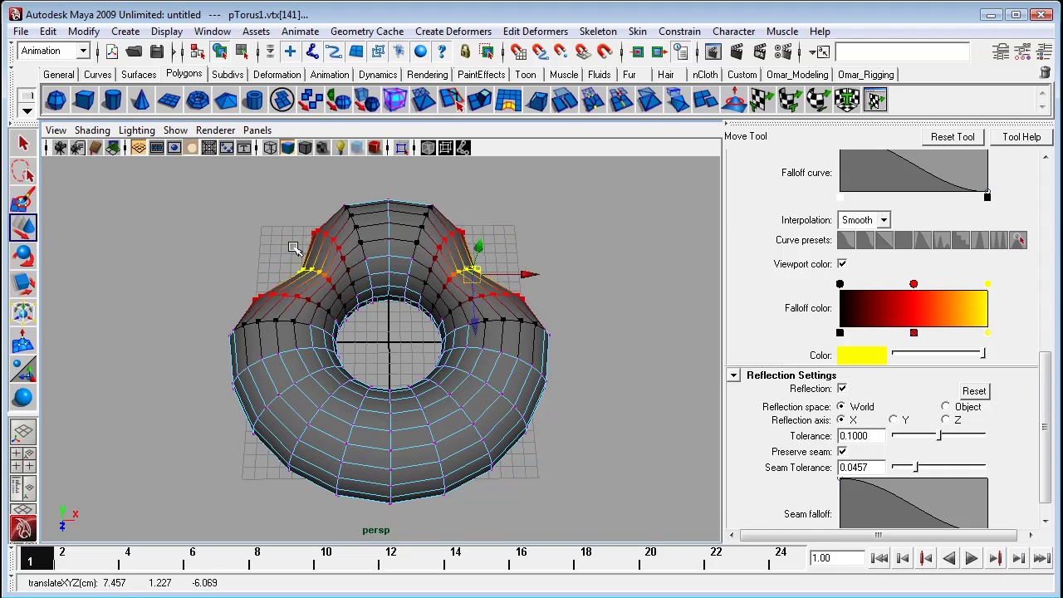
alt+drag(297, 249, 324, 266)
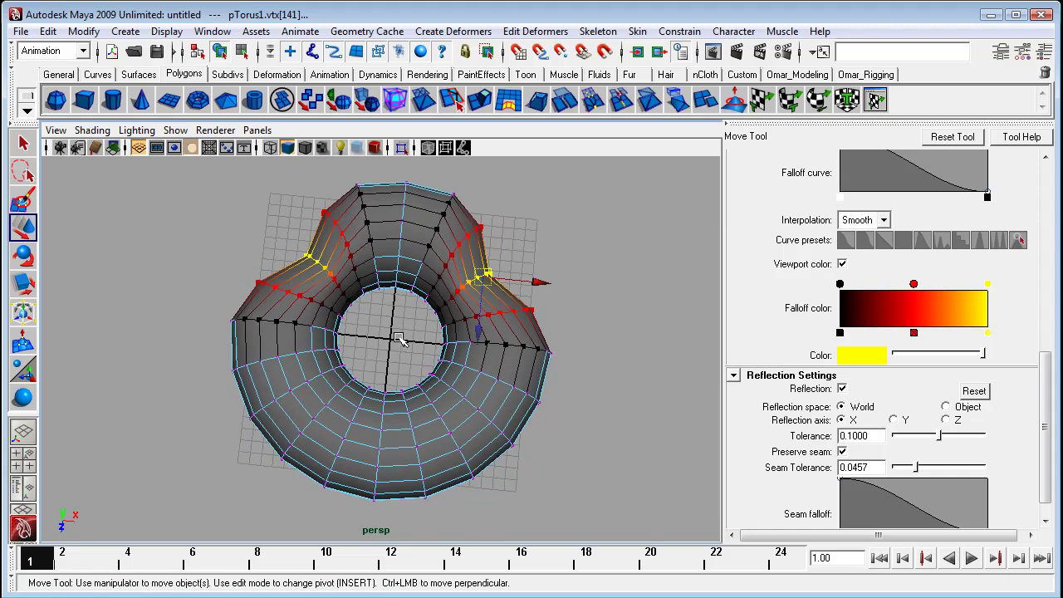
alt+drag(407, 330, 452, 284)
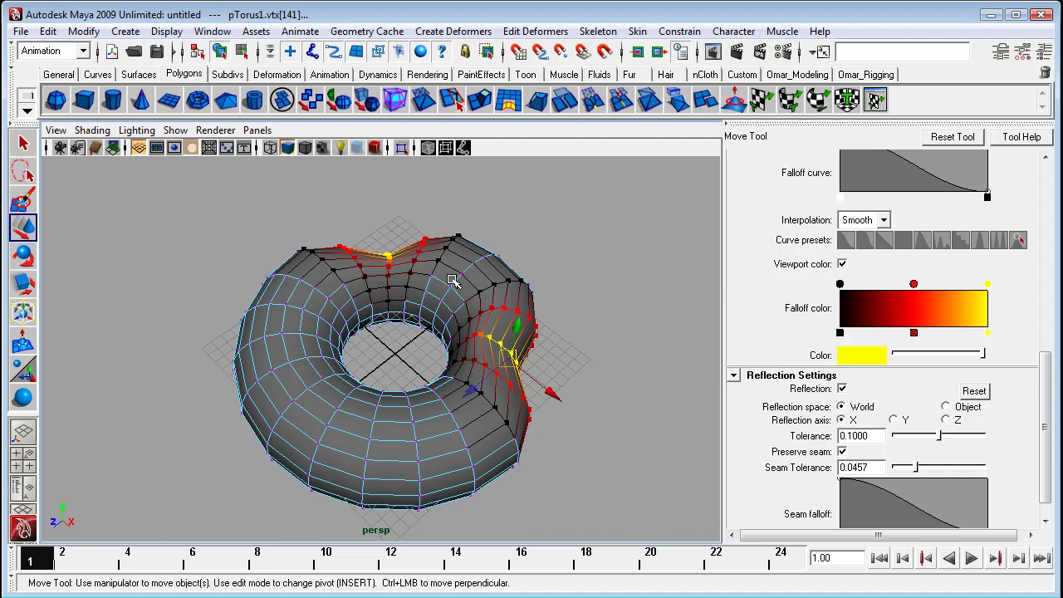
alt+drag(531, 382, 464, 455)
Step: Move a vertex on the torus's near outer edge together with its mirrored counterpart, and return to object selection
click(481, 478)
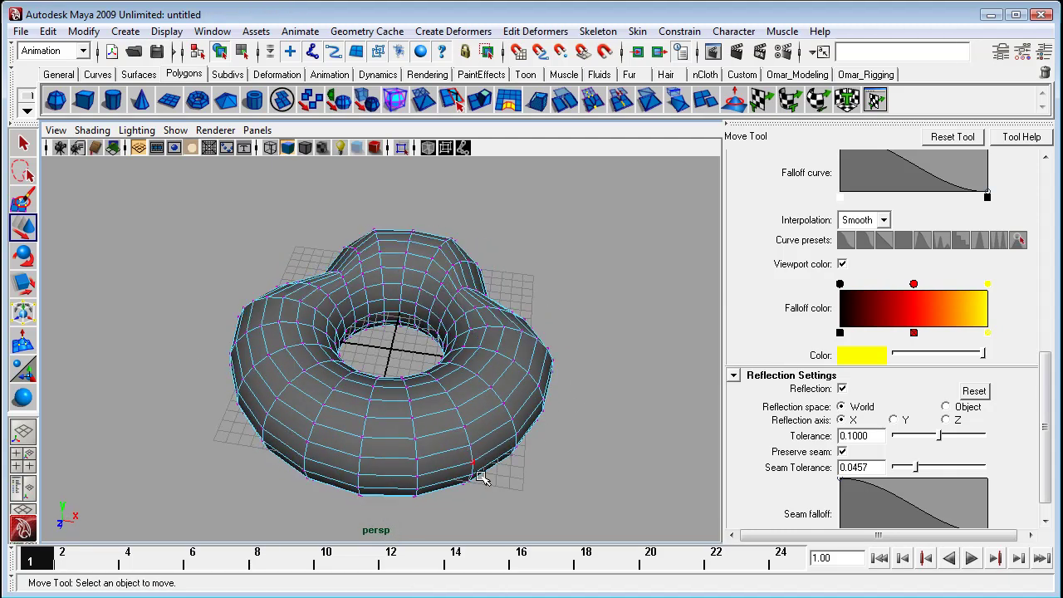
click(471, 446)
drag(505, 506, 655, 443)
alt+drag(529, 411, 462, 308)
right_drag(461, 307, 481, 279)
click(511, 240)
Step: Select the outer vertices on the torus's near +Z side in vertex editing and push them inward toward the hole
alt+drag(510, 241, 536, 355)
click(442, 364)
drag(1050, 401, 1048, 310)
alt+drag(432, 338, 495, 332)
right_drag(496, 332, 449, 333)
drag(493, 402, 495, 402)
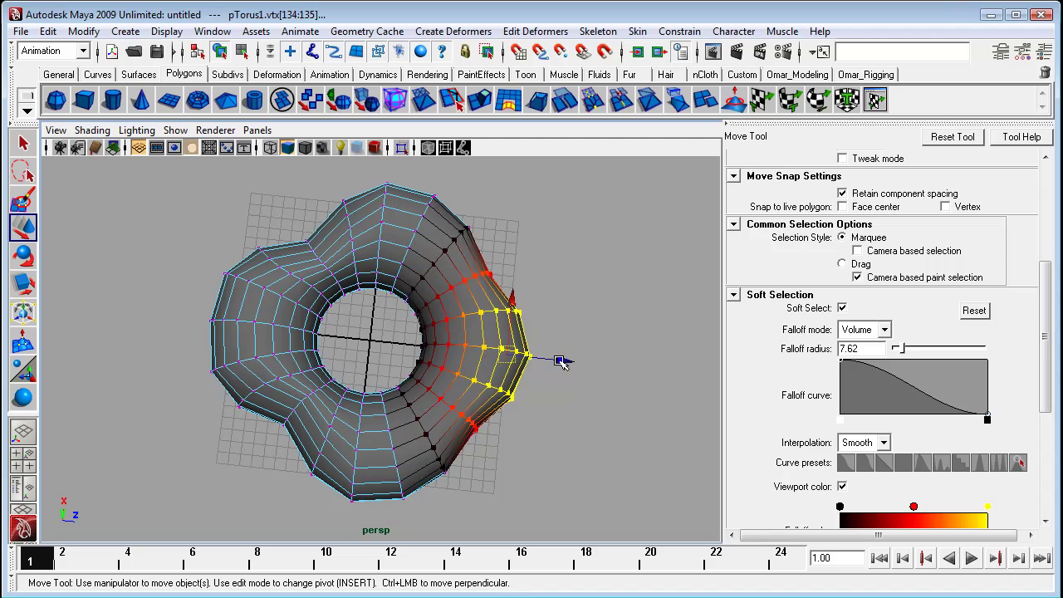
drag(561, 363, 514, 358)
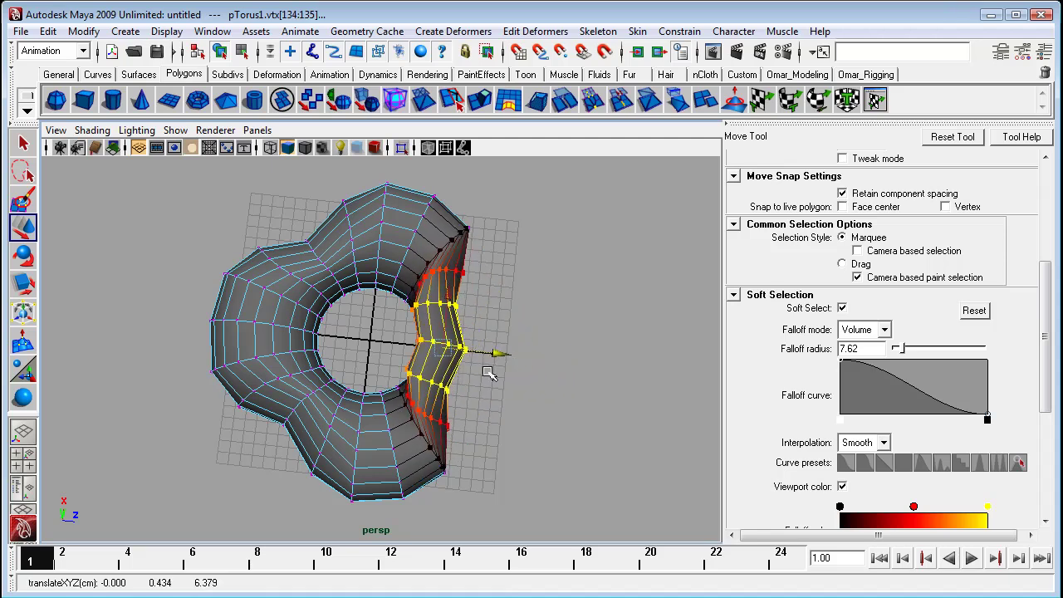
Step: Select a single vertex on top of the pushed-in section and examine its falloff across the nearby surfaces
scroll(476, 385, up, 5)
alt+drag(482, 394, 552, 360)
alt+middle_drag(553, 360, 470, 413)
scroll(470, 413, up, 3)
alt+drag(470, 413, 466, 381)
alt+drag(467, 383, 457, 425)
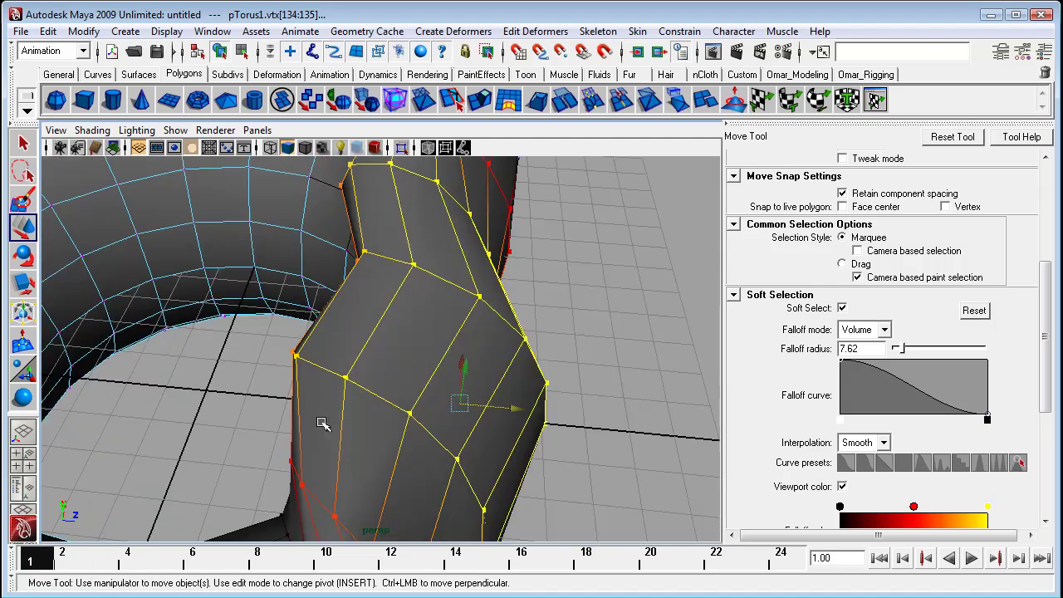
alt+drag(323, 423, 534, 403)
click(479, 311)
alt+drag(427, 357, 554, 343)
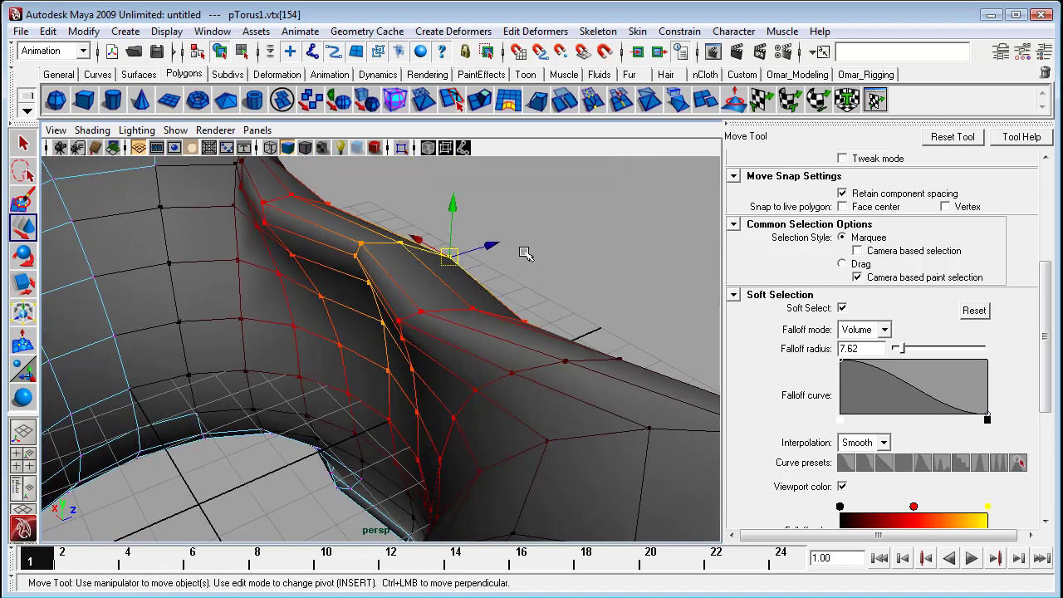
drag(510, 247, 754, 360)
Step: Set the falloff mode to Surface and reduce the falloff radius to 3.43
click(879, 336)
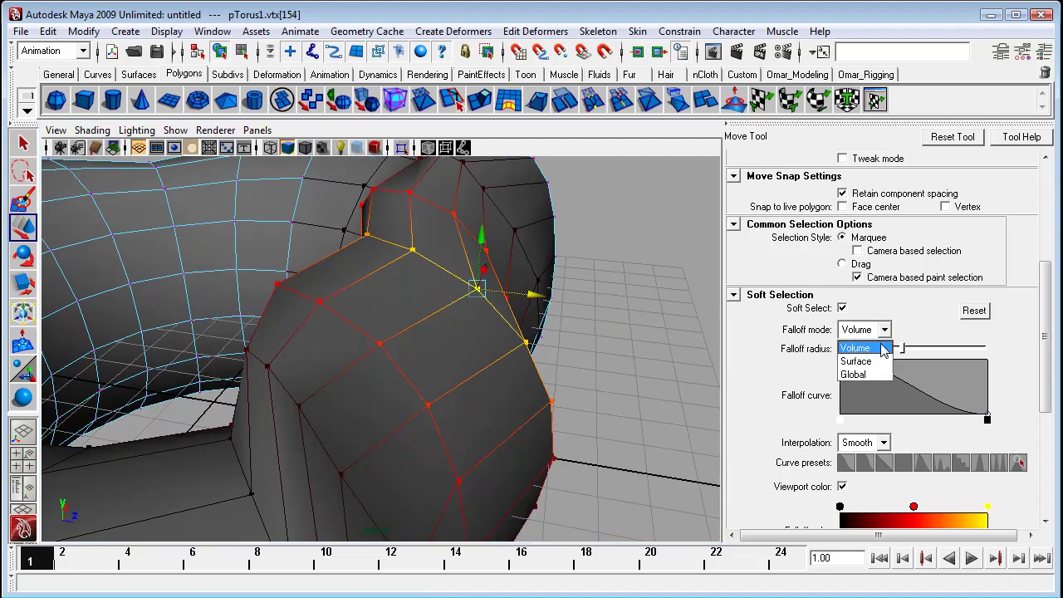
click(855, 358)
alt+drag(623, 350, 528, 272)
drag(472, 249, 531, 254)
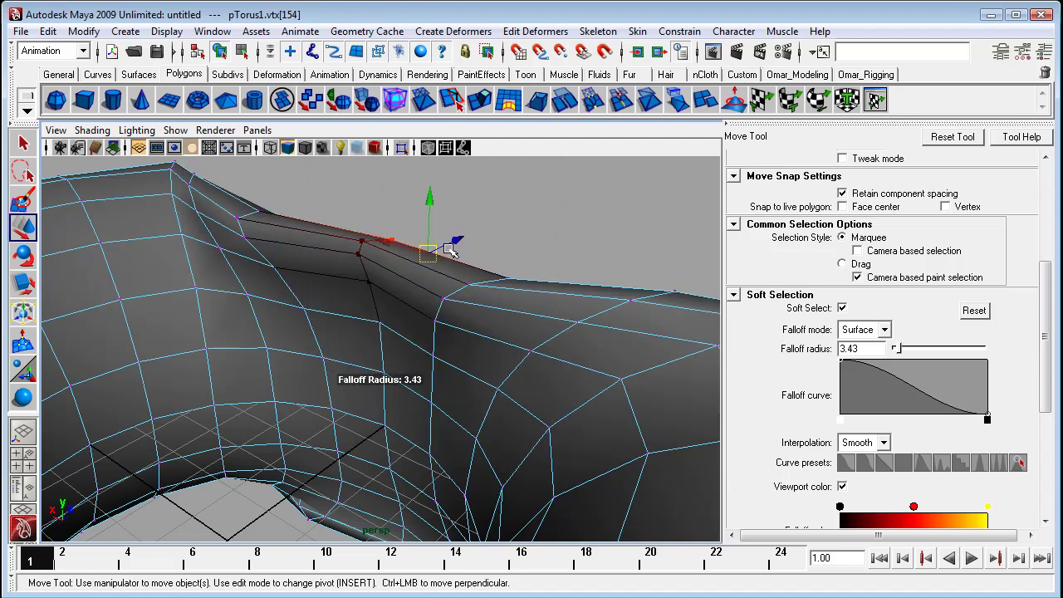
Step: Try moving the selected vertex on the torus's pushed-in section along Z with Surface falloff, and undo the move
drag(453, 244, 527, 219)
alt+drag(548, 320, 457, 334)
key(ctrl+z)
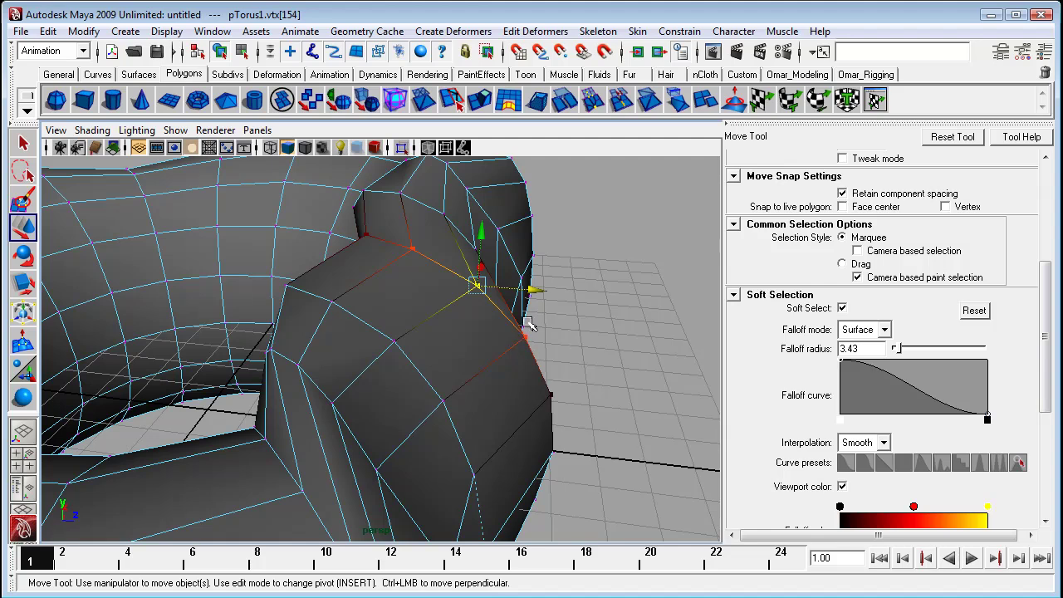
Step: Increase the soft selection falloff radius to 10.13, test the vertex move along Z, and undo that move
drag(528, 320, 718, 320)
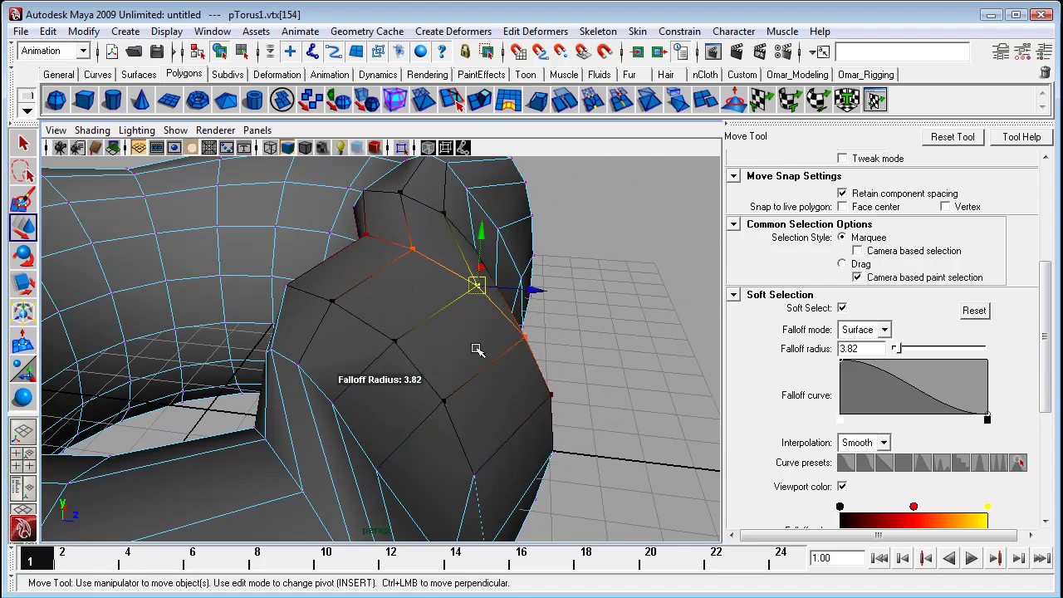
drag(474, 352, 541, 286)
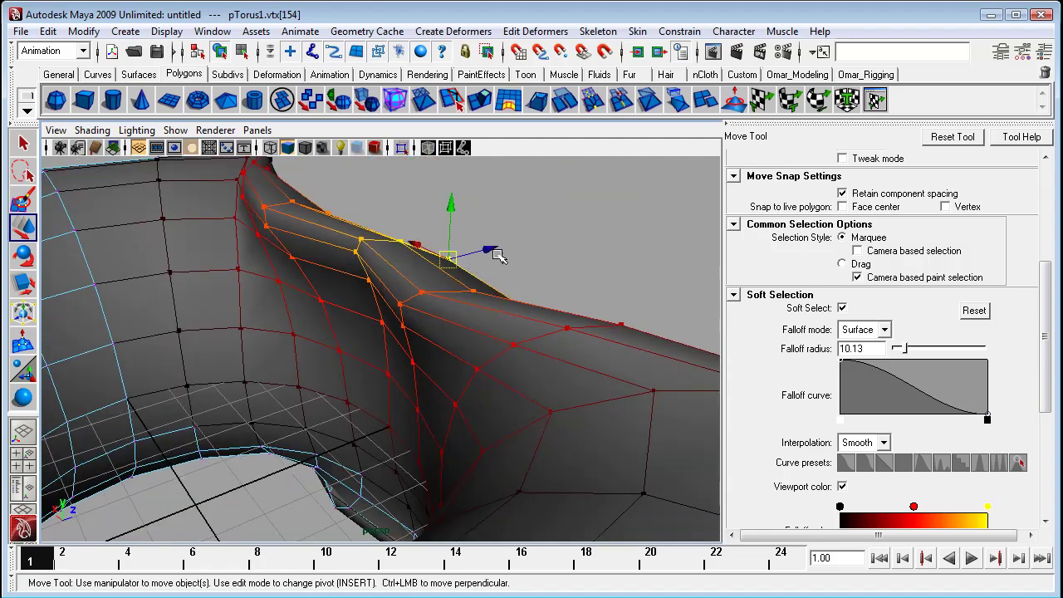
drag(494, 255, 515, 273)
key(ctrl+z)
Step: Select a vertex on the outer side of the pushed-in section and examine its Surface falloff from both sides
click(880, 330)
click(331, 325)
alt+drag(330, 325, 554, 401)
click(547, 389)
drag(544, 292, 490, 453)
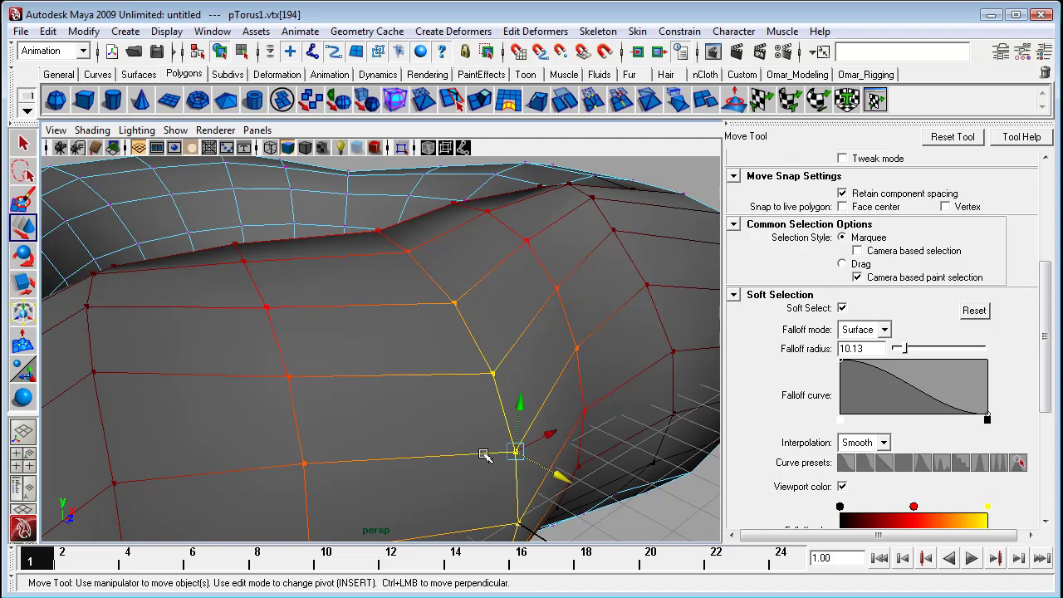
alt+drag(539, 461, 509, 272)
alt+drag(375, 402, 582, 408)
Step: Set the falloff mode to Volume and move the outer-side vertex inward and back outward along Z
click(845, 330)
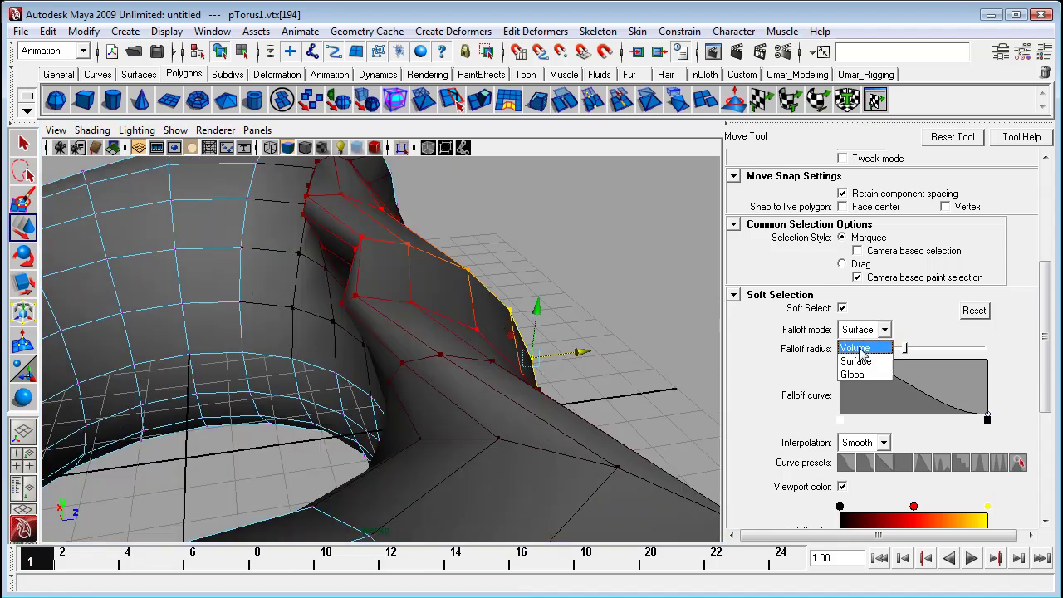
click(859, 346)
alt+drag(505, 351, 572, 383)
drag(507, 262, 491, 285)
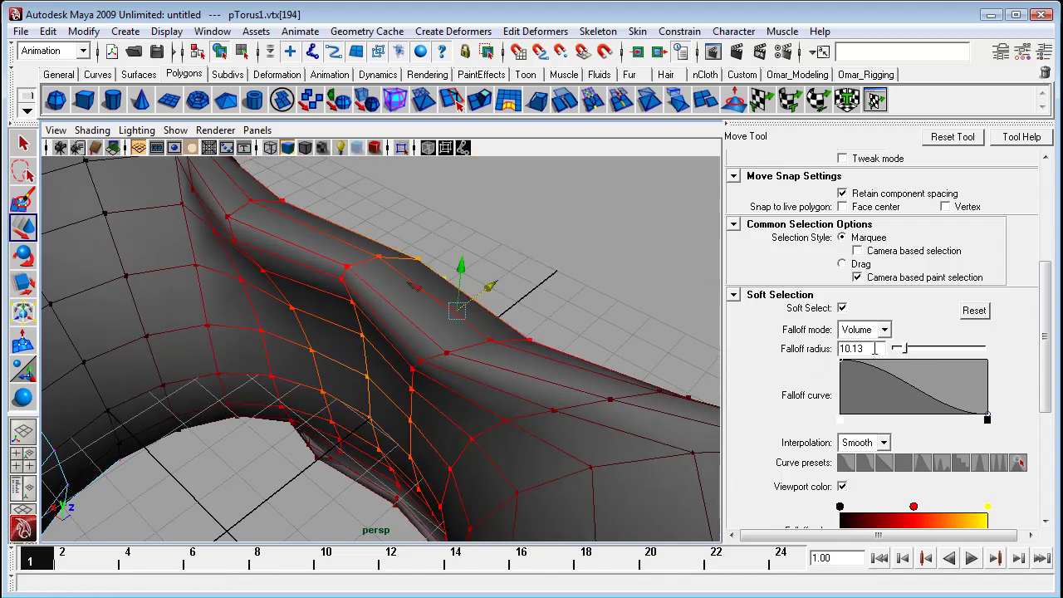
drag(491, 286, 508, 271)
Step: Set the falloff mode back to Surface and pull the same vertex outward along Z
click(863, 330)
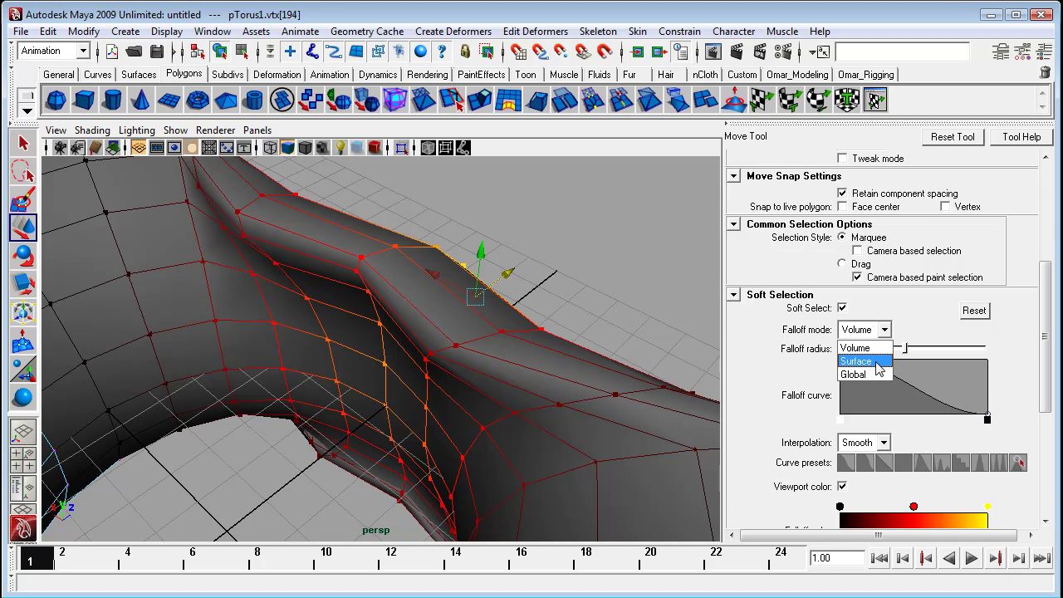
click(878, 366)
alt+drag(340, 365, 450, 378)
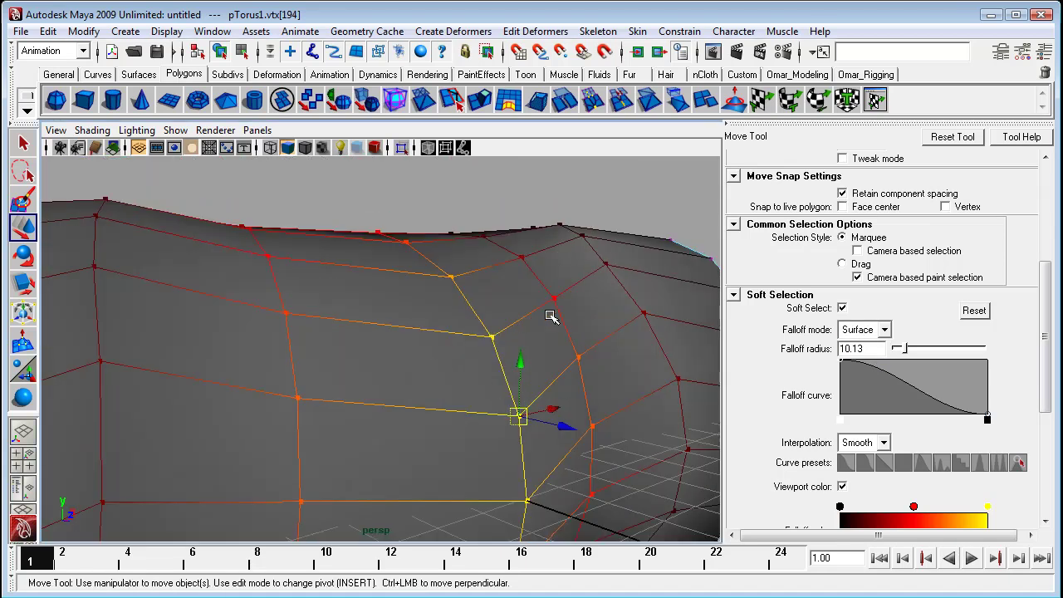
alt+drag(548, 331, 687, 406)
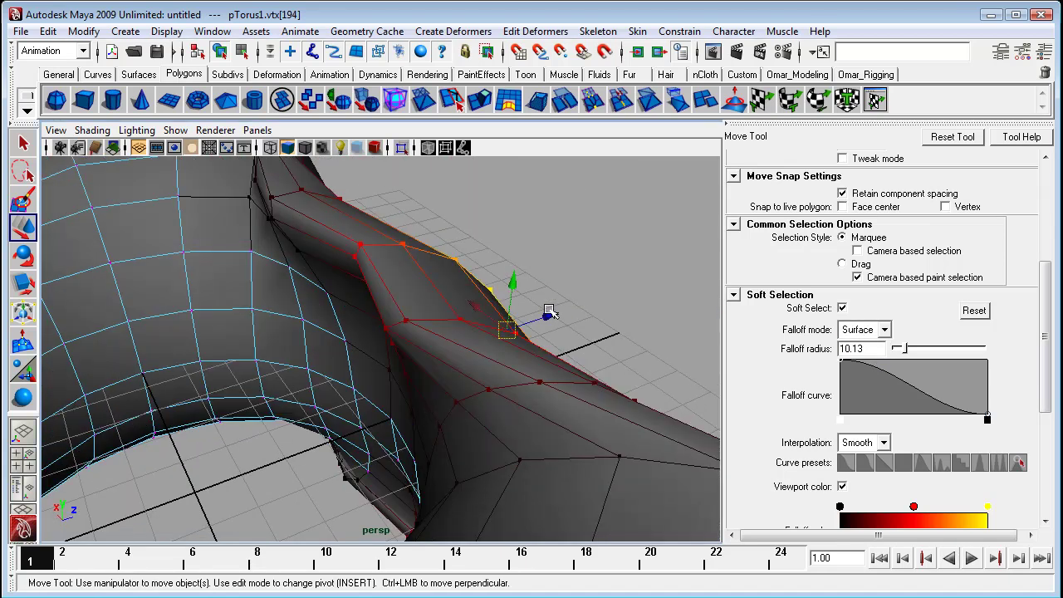
drag(552, 317, 583, 317)
click(863, 330)
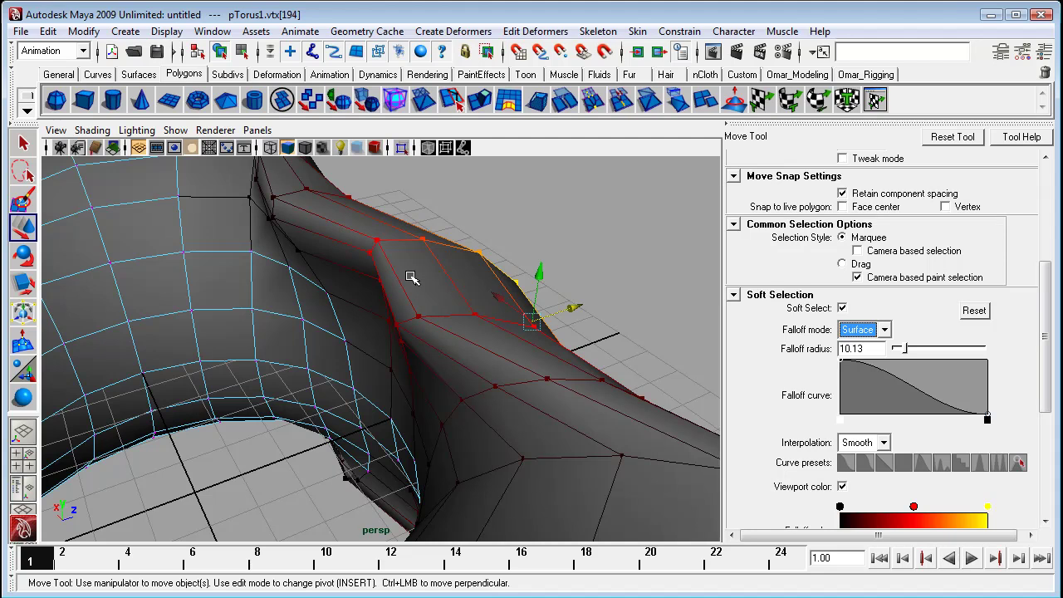
Step: Return the torus to object selection and delete it
right_drag(408, 277, 465, 256)
key(f)
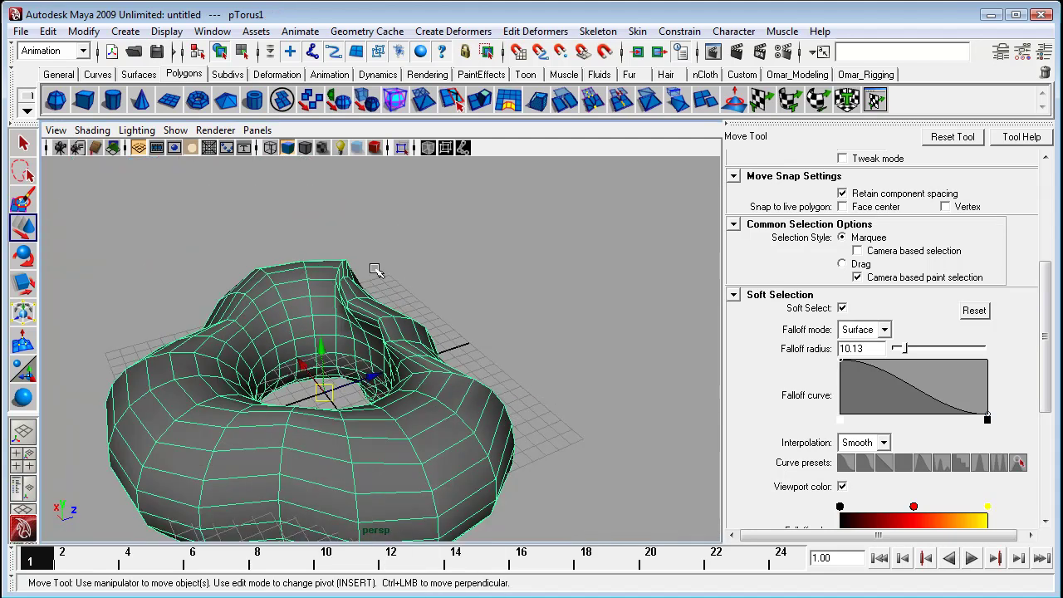
key(Delete)
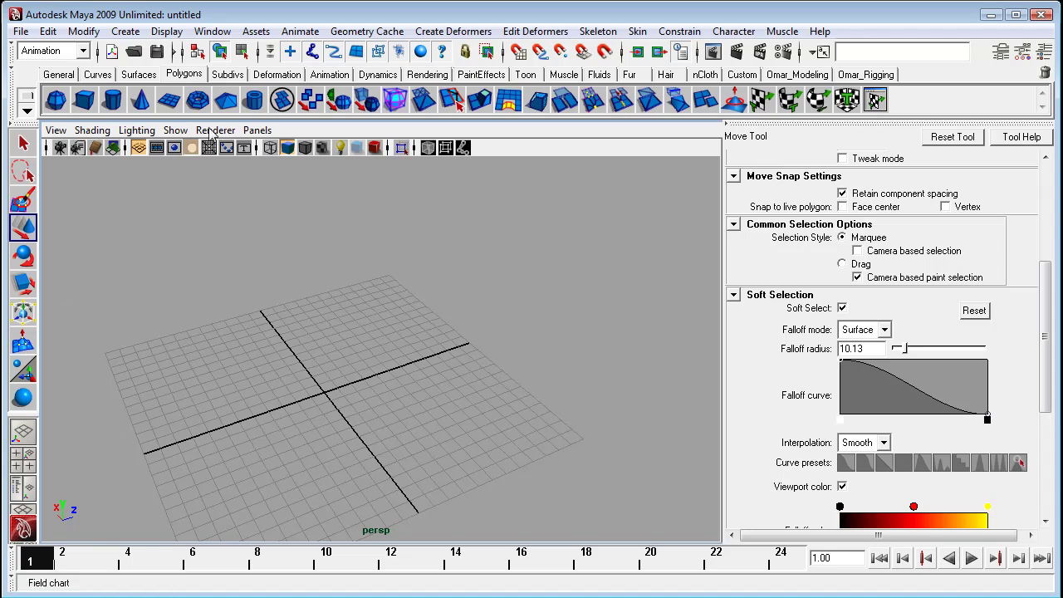
Step: Create a polygon plane, scale it uniformly to about 28.43, and hide the viewport grid
click(169, 101)
click(30, 286)
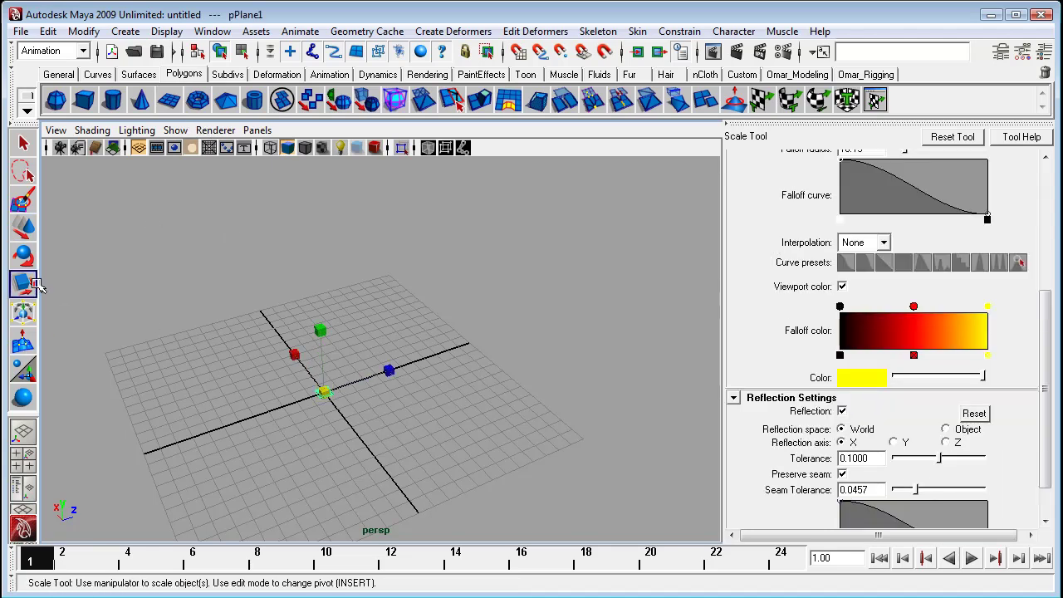
drag(314, 392, 574, 344)
click(137, 147)
alt+drag(432, 394, 468, 384)
alt+middle_drag(467, 384, 475, 376)
Step: Show the Channel Box and expand the plane's polyPlane1 input attributes
click(1043, 52)
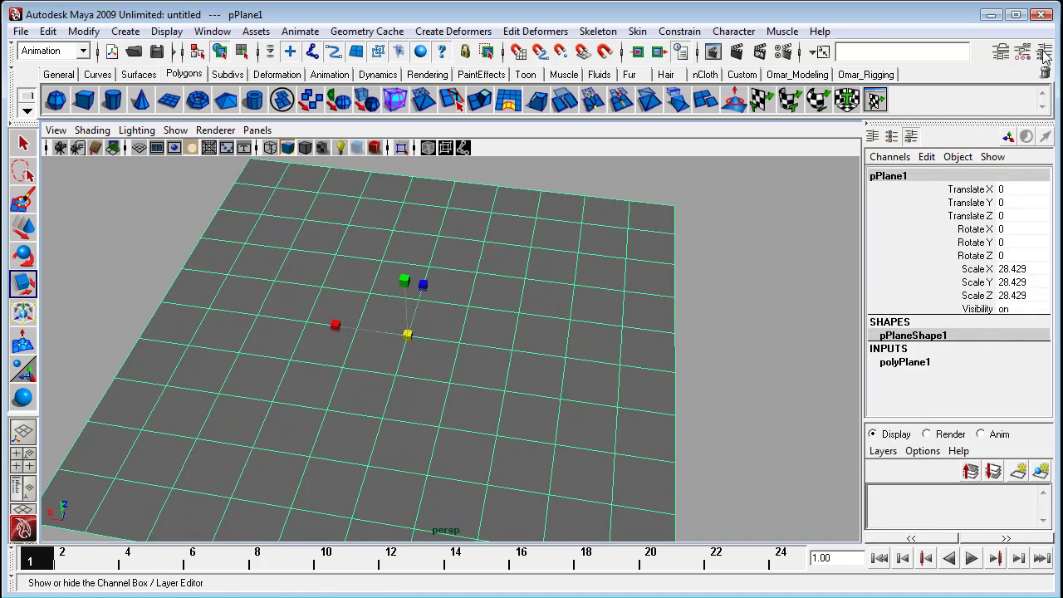
click(930, 364)
scroll(937, 369, down, 3)
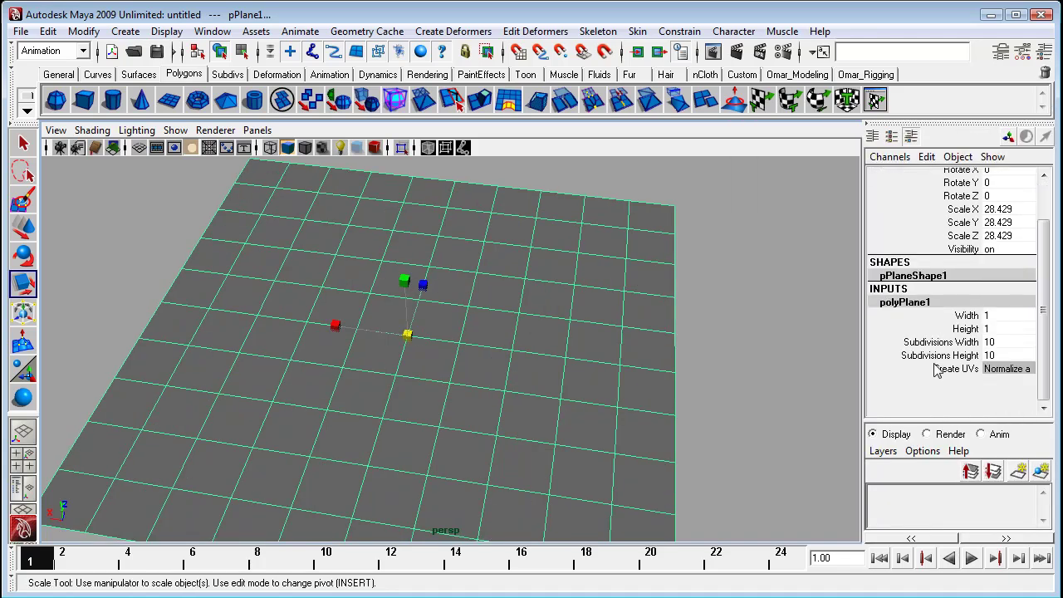
Step: Set the plane's width and height subdivisions to 253, and reduce both to 25
alt+drag(553, 326, 540, 330)
click(998, 356)
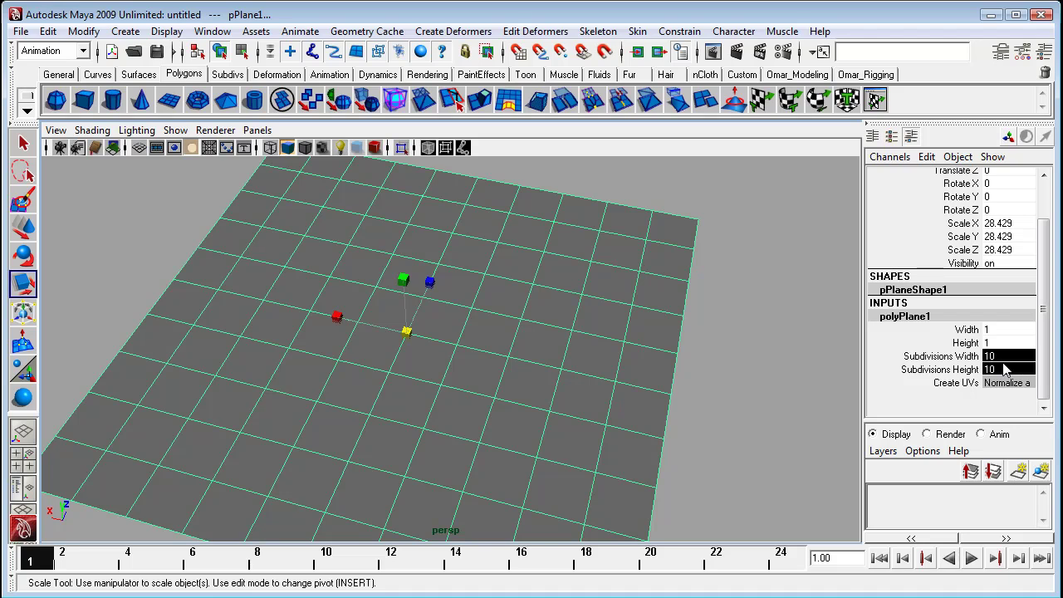
click(1006, 368)
text(253)
key(Return)
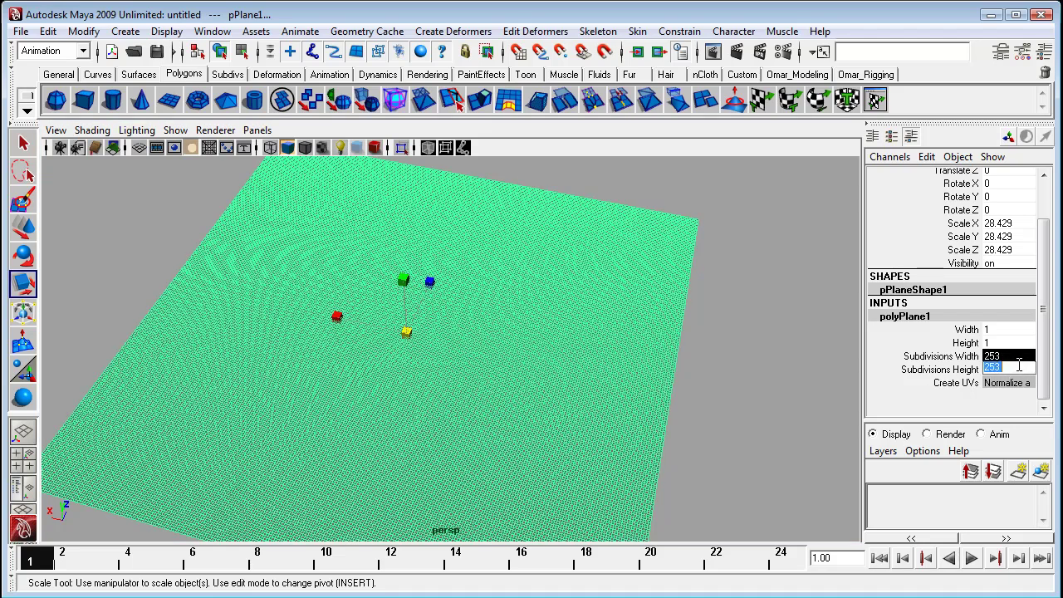
key(Return)
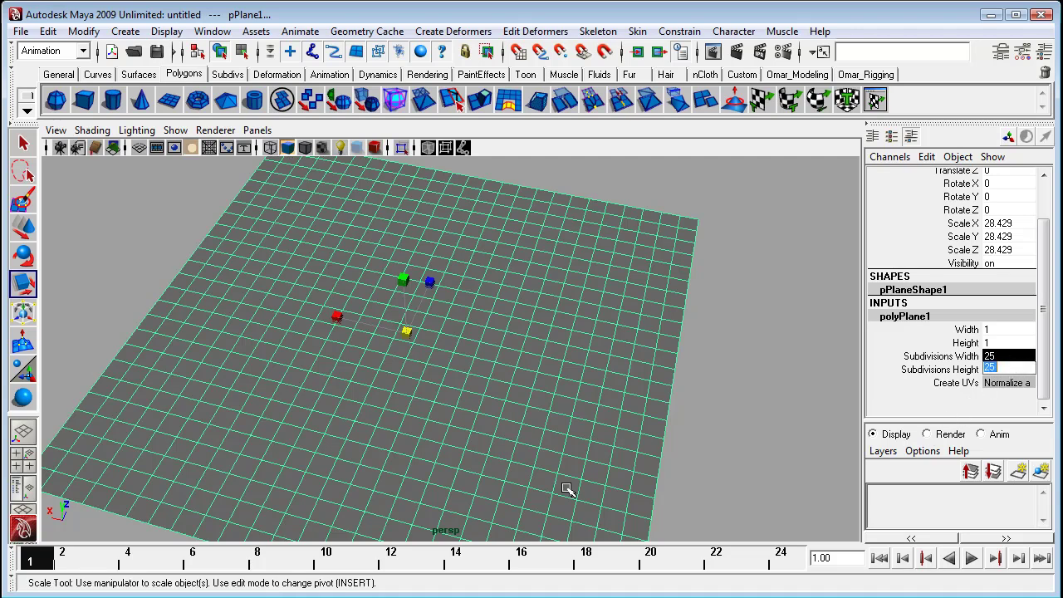
Step: Set the plane's width and height subdivisions to 30
alt+drag(647, 402, 638, 397)
alt+middle_drag(639, 397, 662, 410)
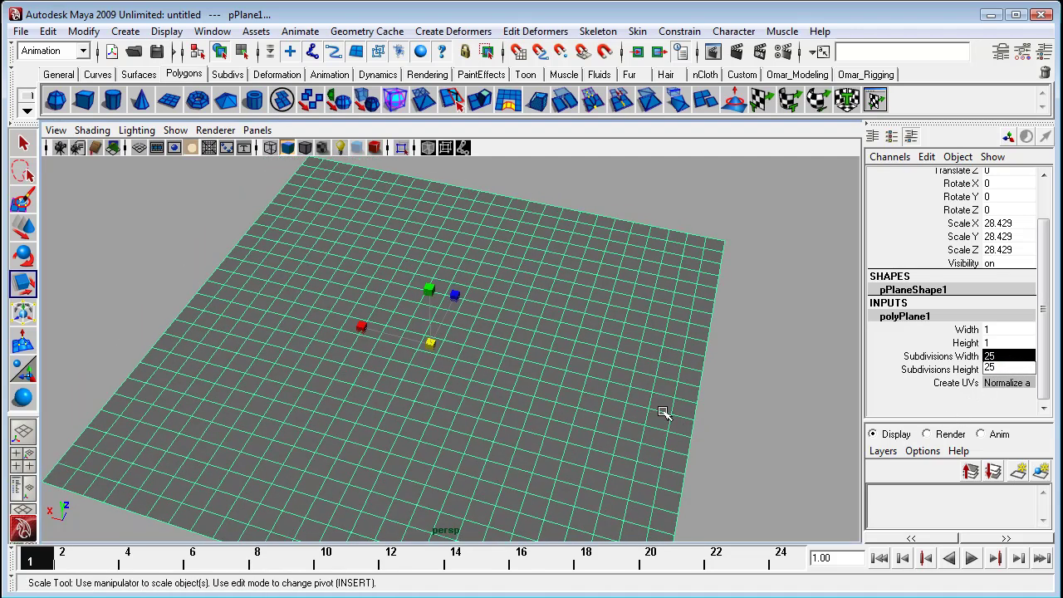
click(987, 368)
text(30)
key(Return)
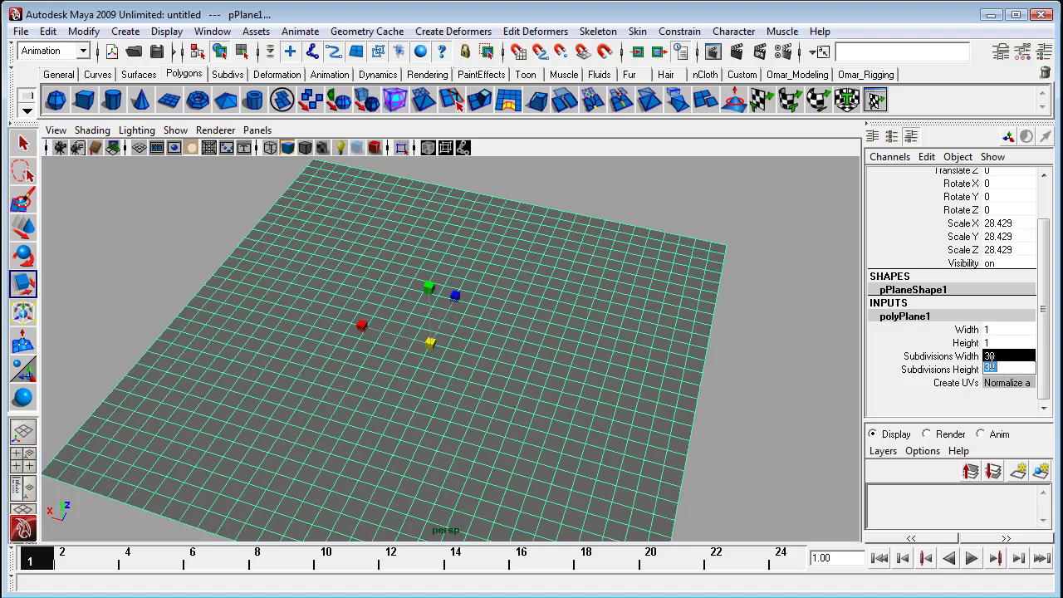
Step: Deselect the plane and use the Soft Modification tool to raise a bump near its far edge
right_click(575, 311)
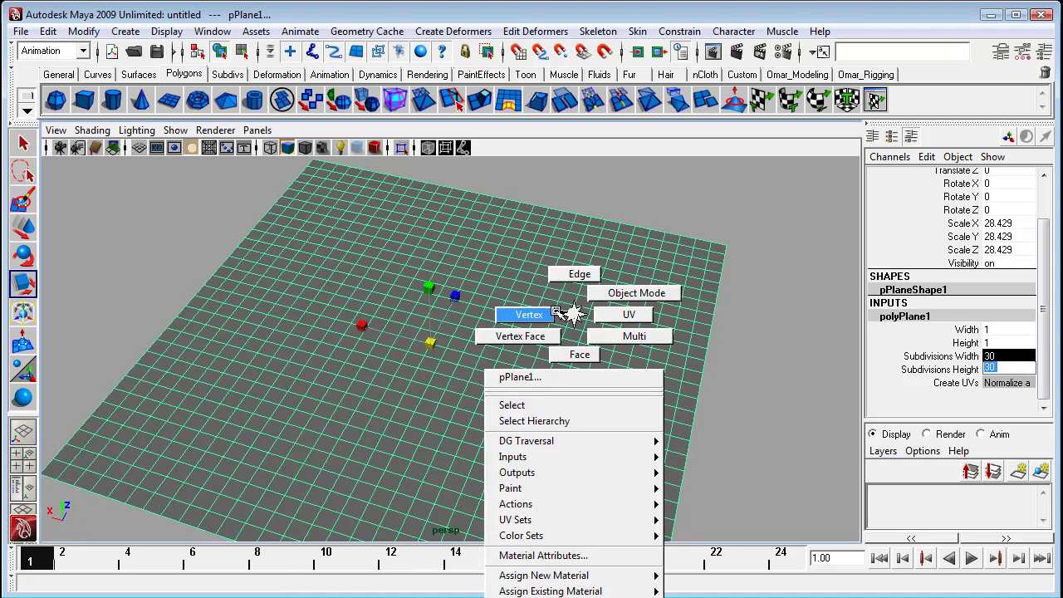
click(706, 213)
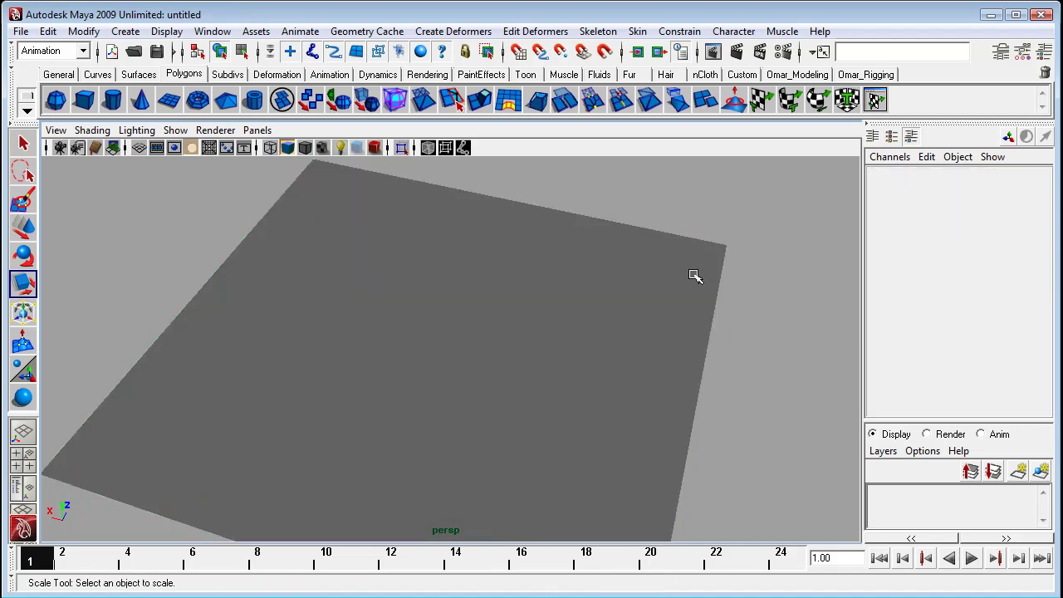
alt+drag(527, 349, 547, 335)
click(23, 340)
click(556, 265)
alt+right_drag(548, 335, 604, 366)
alt+drag(694, 325, 603, 382)
alt+right_drag(603, 382, 555, 374)
alt+drag(555, 374, 544, 411)
Step: Add a second soft modification on the opposite side of the plane and lower it to Translate Y -1.268
click(306, 367)
alt+drag(346, 407, 297, 334)
drag(320, 289, 322, 311)
alt+drag(432, 320, 459, 392)
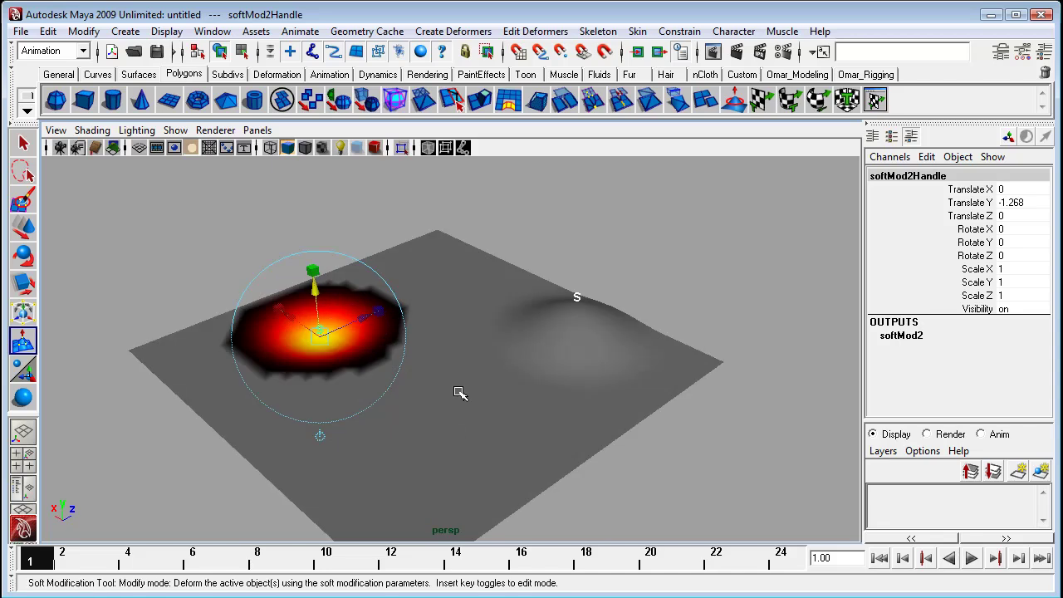
Step: Add a third soft modification between the existing two and lower it to Translate Y -1.707
click(454, 388)
drag(453, 335, 463, 389)
alt+drag(463, 389, 590, 446)
alt+drag(604, 346, 621, 300)
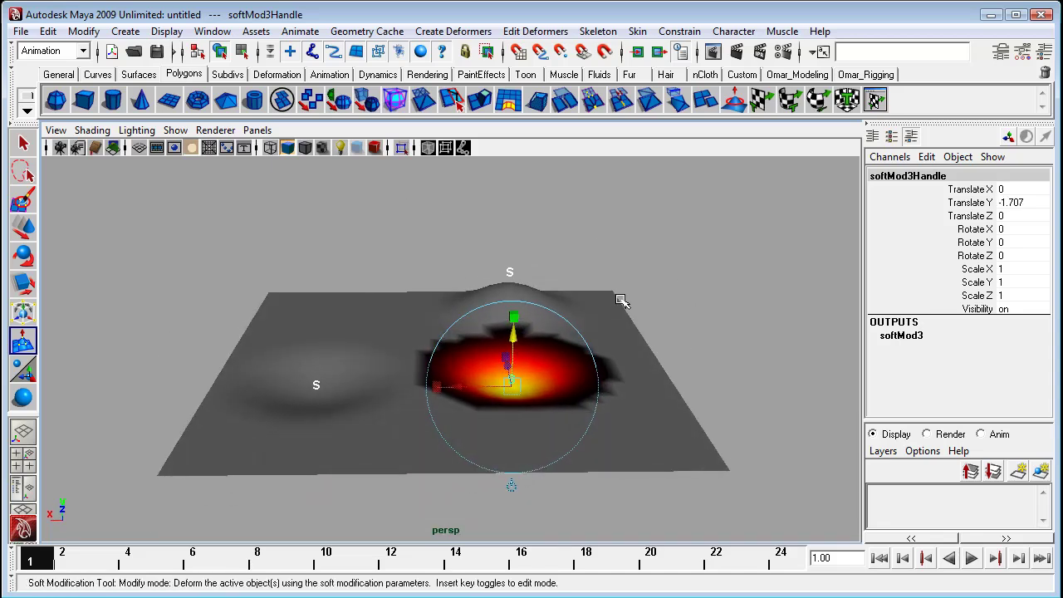
Step: Remove the raised bump at the far edge, and try another soft modification there before removing it too
click(675, 261)
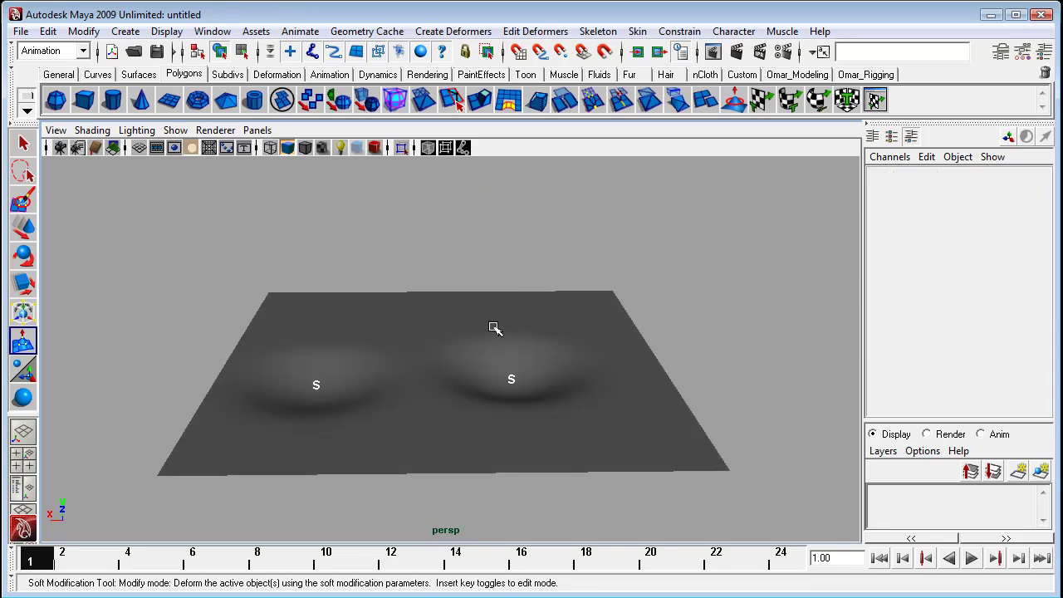
right_drag(514, 312, 519, 310)
click(518, 309)
alt+drag(637, 351, 617, 370)
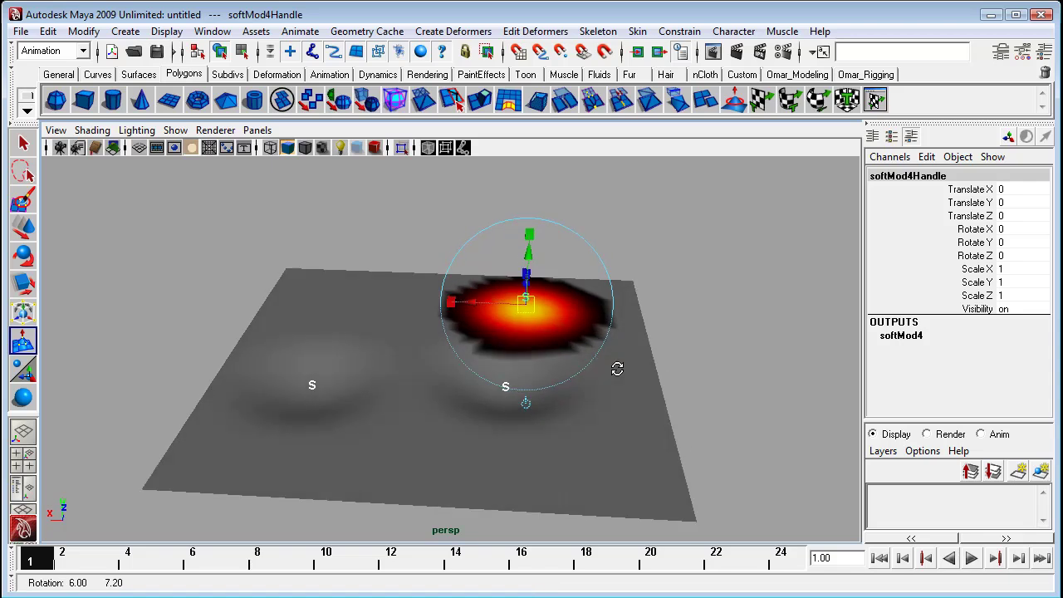
click(62, 245)
Step: Switch to the Move tool, select the deformed plane, and review its list of input nodes
click(25, 228)
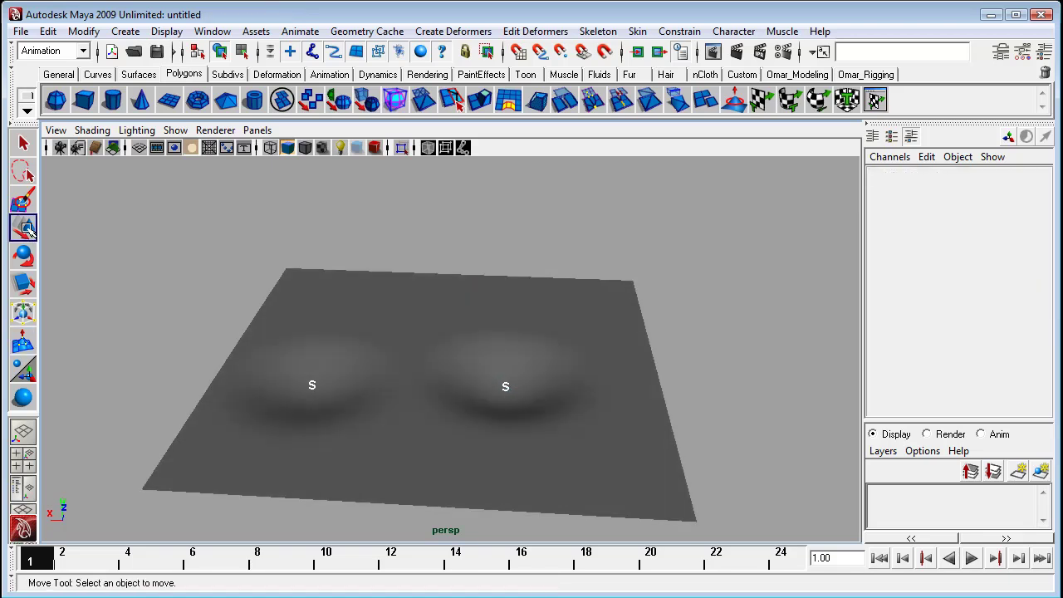
click(515, 331)
alt+drag(602, 382, 531, 384)
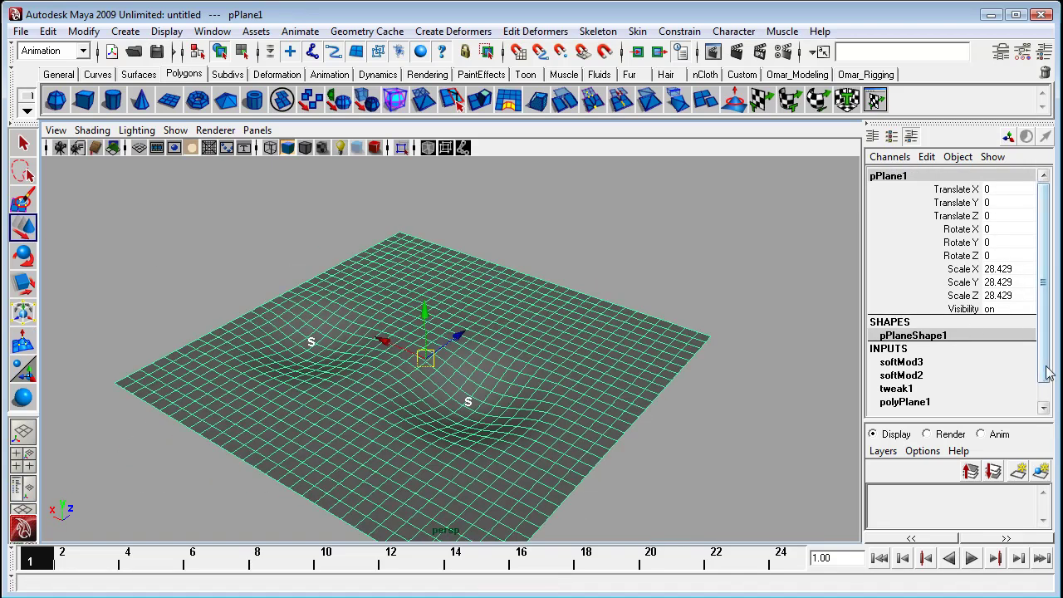
scroll(1045, 369, down, 1)
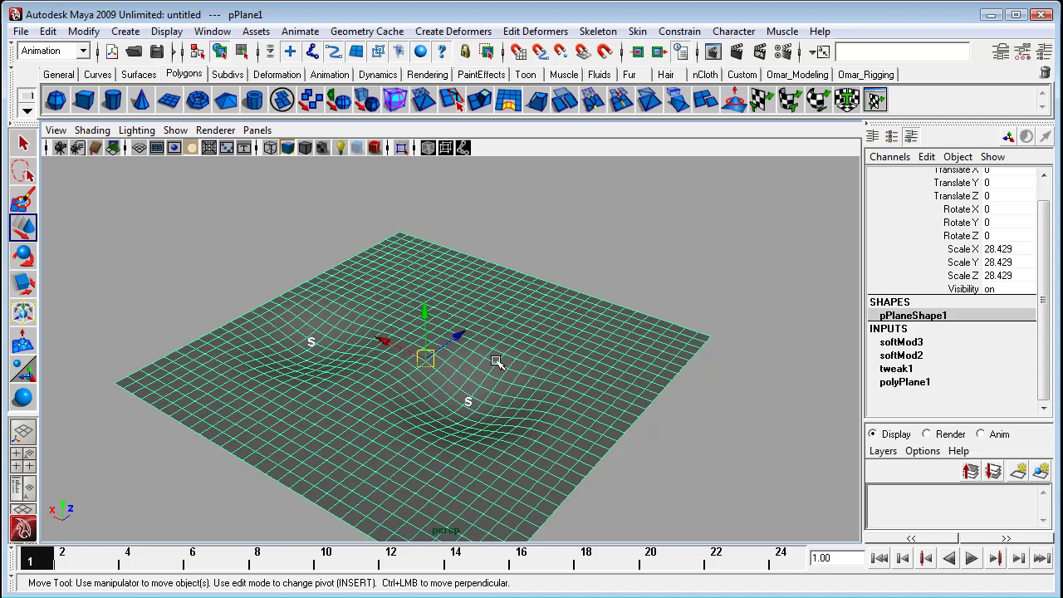
Step: Delete the plane's construction history and undo the deletion
click(93, 32)
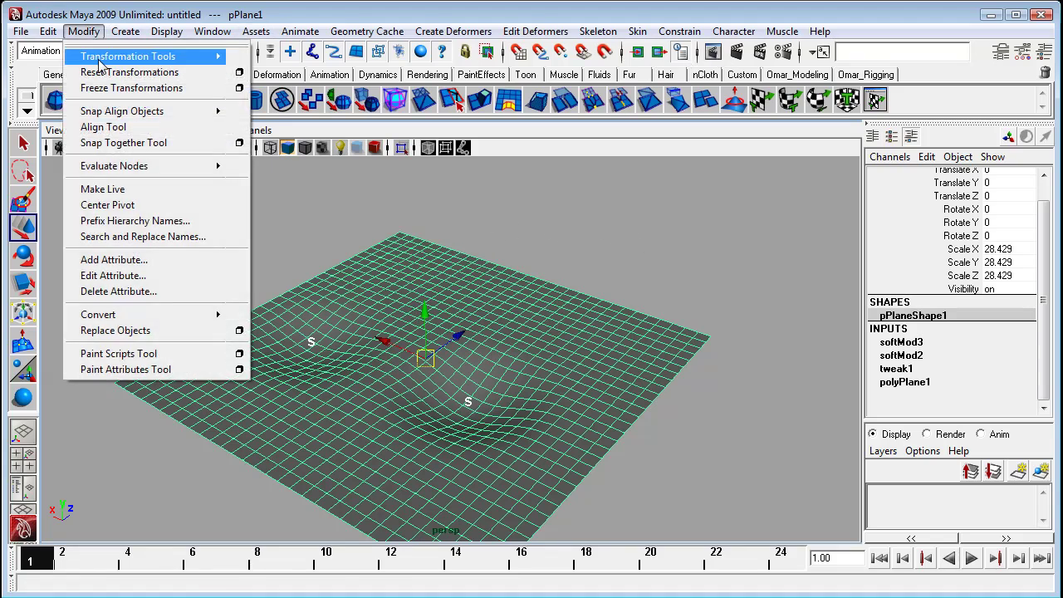
mouse_move(116, 221)
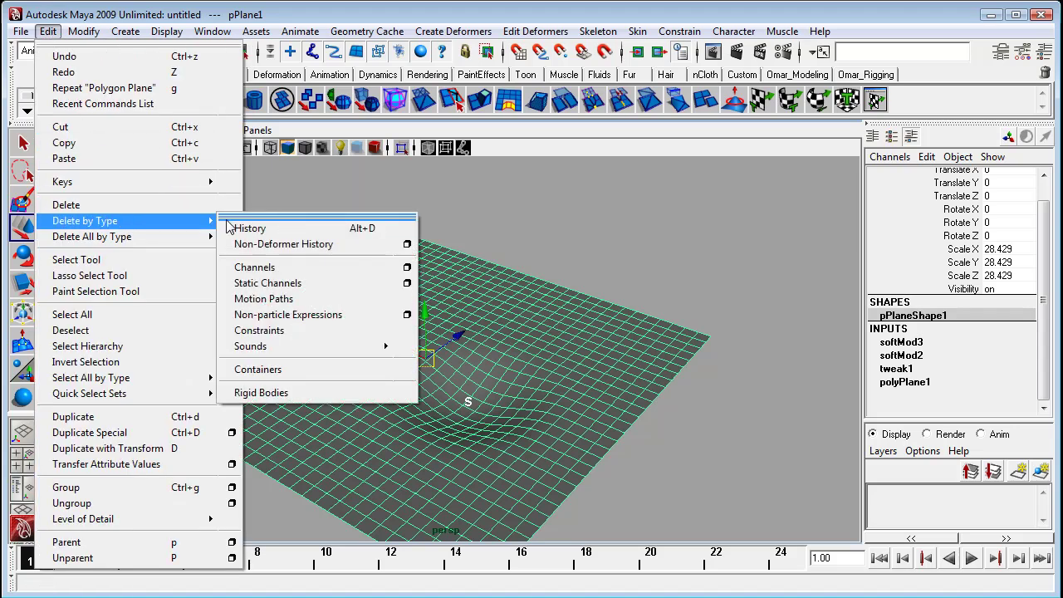
click(274, 242)
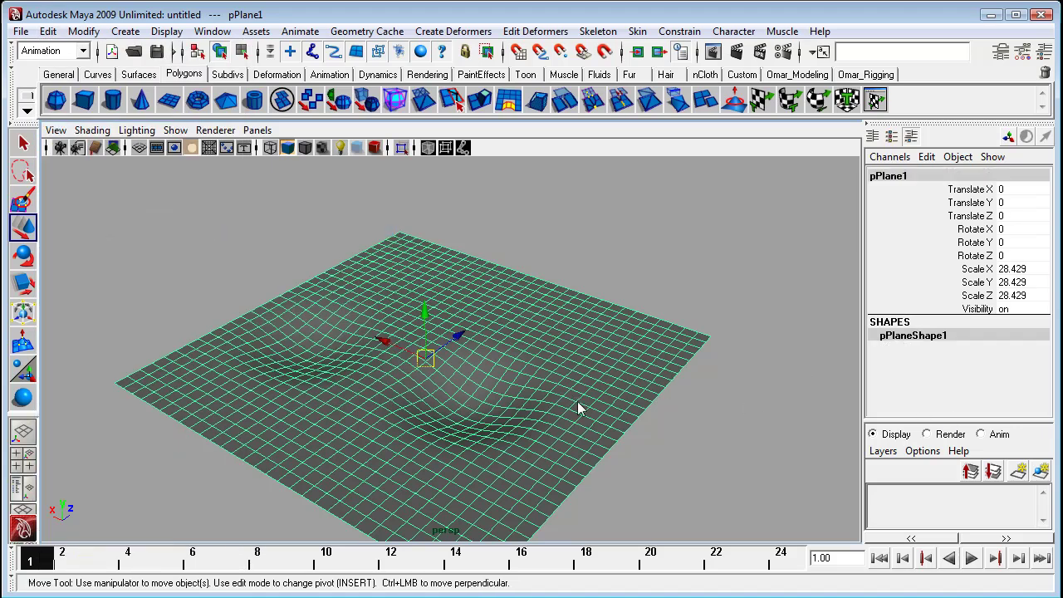
alt+drag(571, 341, 531, 375)
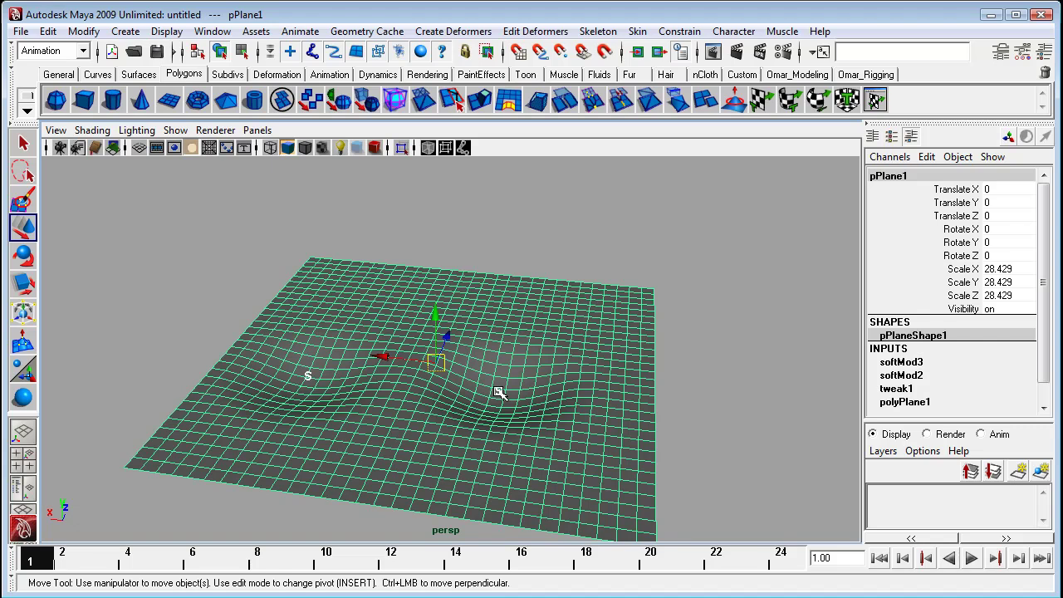
Step: Select the deeper dent's soft modification handle and raise it into a hill, to Translate X -0.289, Y 3.372, Z 0.107
click(647, 271)
alt+drag(647, 270, 610, 405)
click(591, 380)
drag(609, 363, 540, 443)
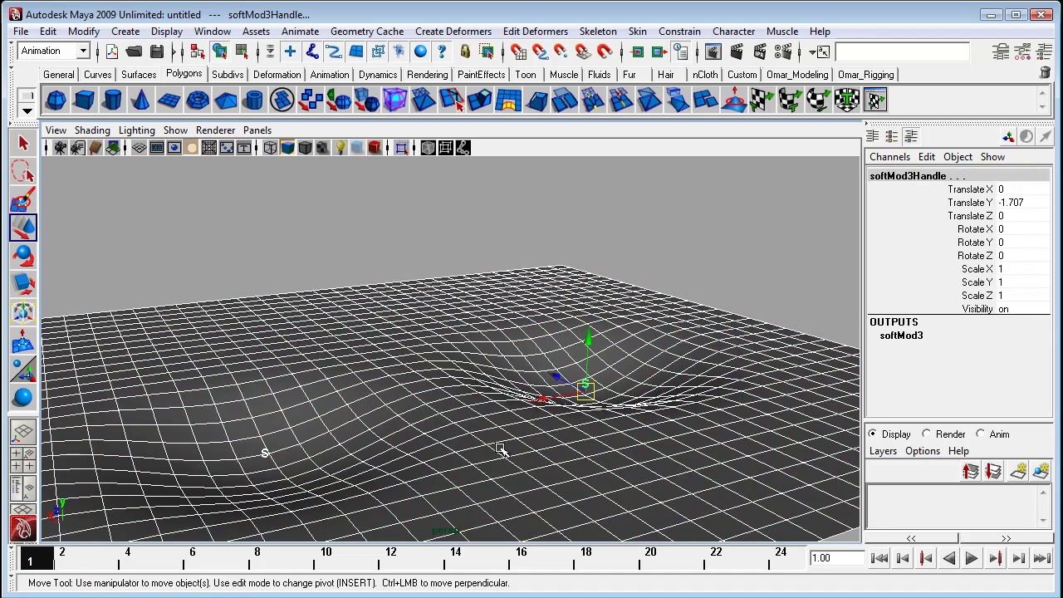
drag(588, 336, 611, 218)
drag(595, 280, 597, 253)
alt+drag(335, 436, 312, 439)
alt+middle_drag(312, 440, 342, 383)
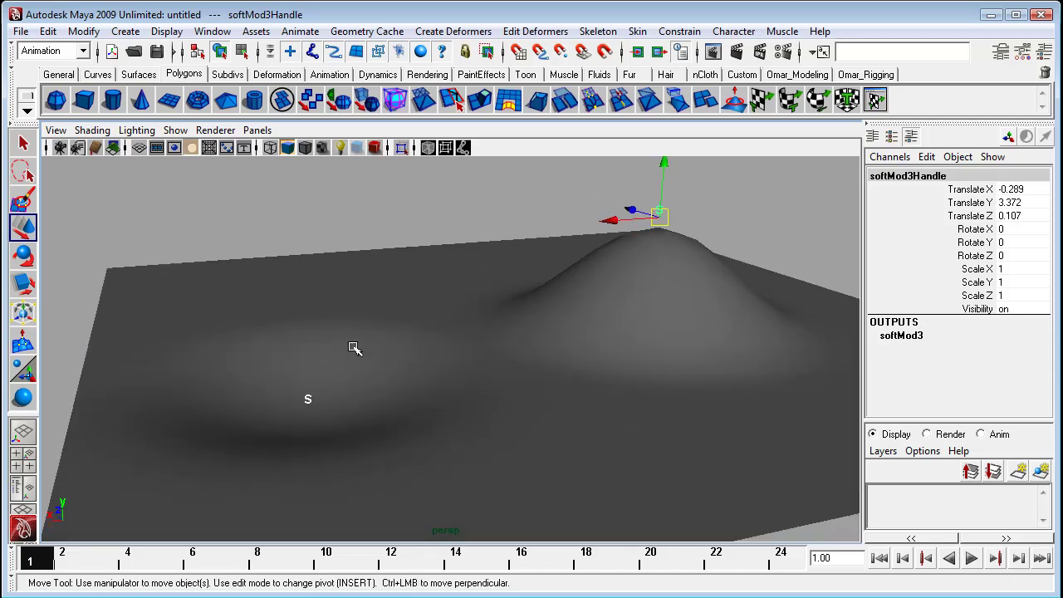
Step: Select the shallower dent's soft modification handle and raise it above the plane into a broad mound
drag(234, 446, 383, 363)
shift+click(379, 366)
drag(308, 379, 300, 282)
alt+drag(647, 239, 843, 171)
Step: Open the attributes of the mound's soft modification and set its Falloff Radius to 19.422
click(1001, 51)
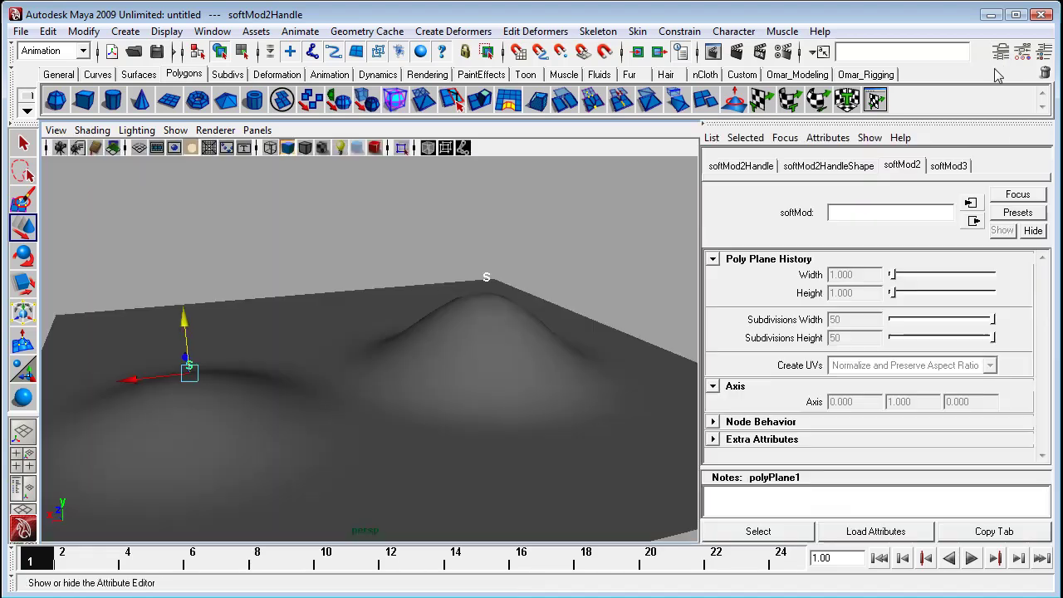
scroll(1027, 344, down, 3)
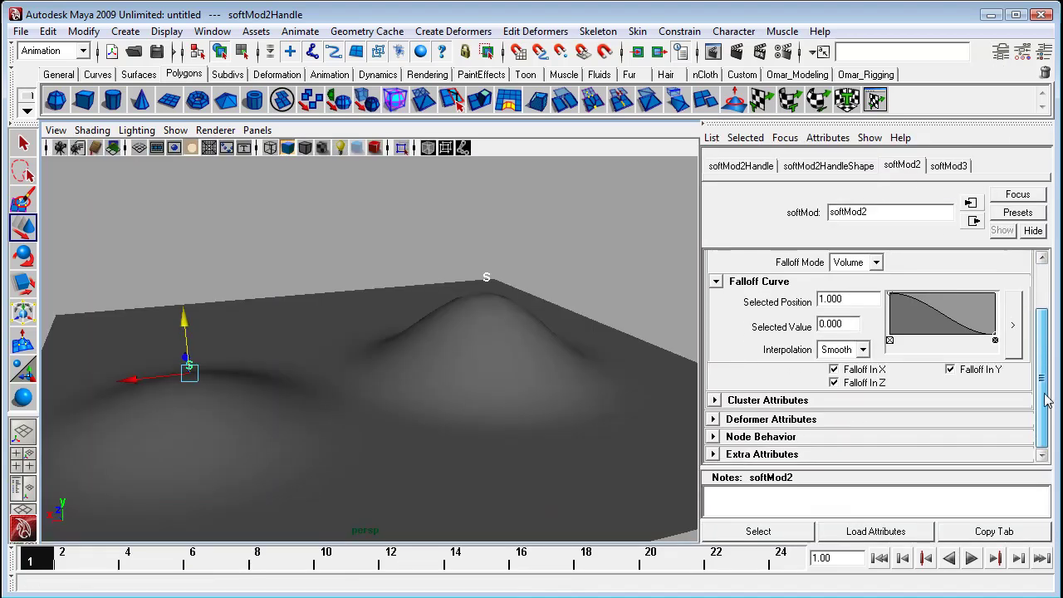
scroll(997, 342, up, 3)
drag(913, 307, 973, 329)
scroll(349, 440, down, 5)
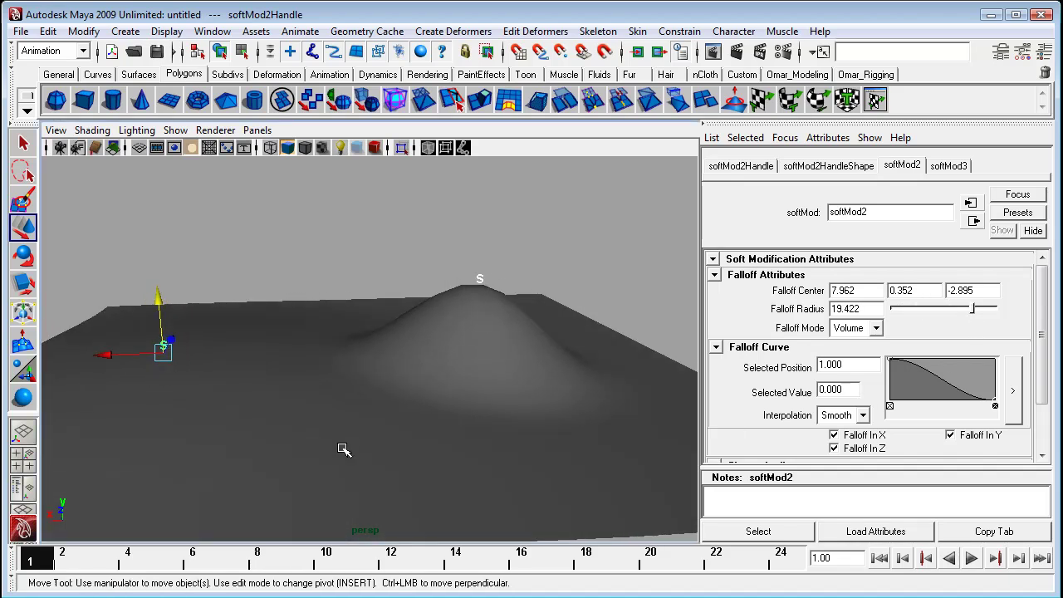
Step: Select the taller hill's soft modification handle, add a mid-curve point to its falloff curve and lower the curve's starting point
click(436, 320)
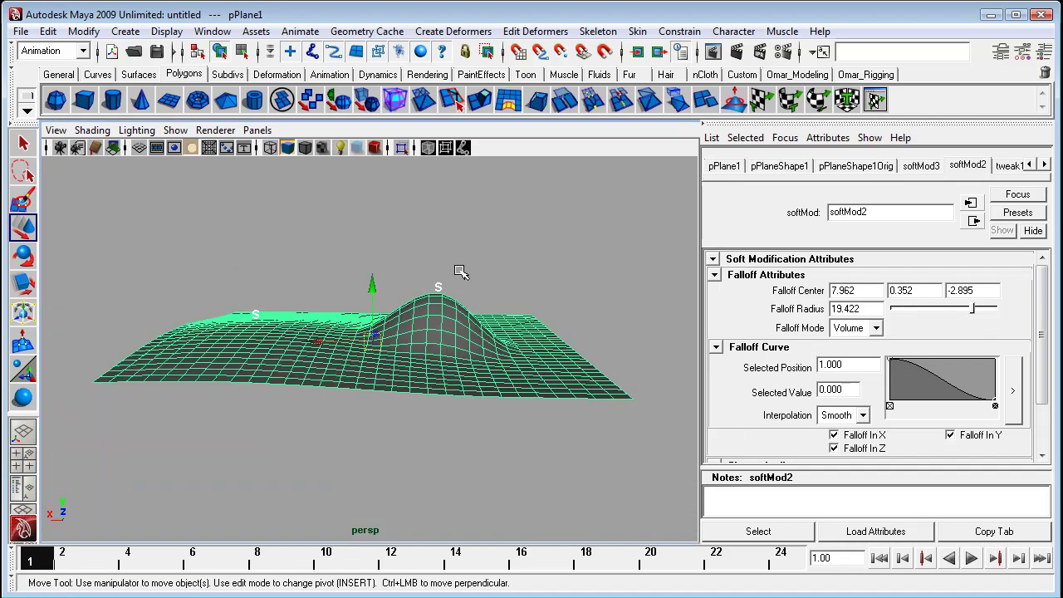
click(427, 287)
click(935, 372)
click(894, 379)
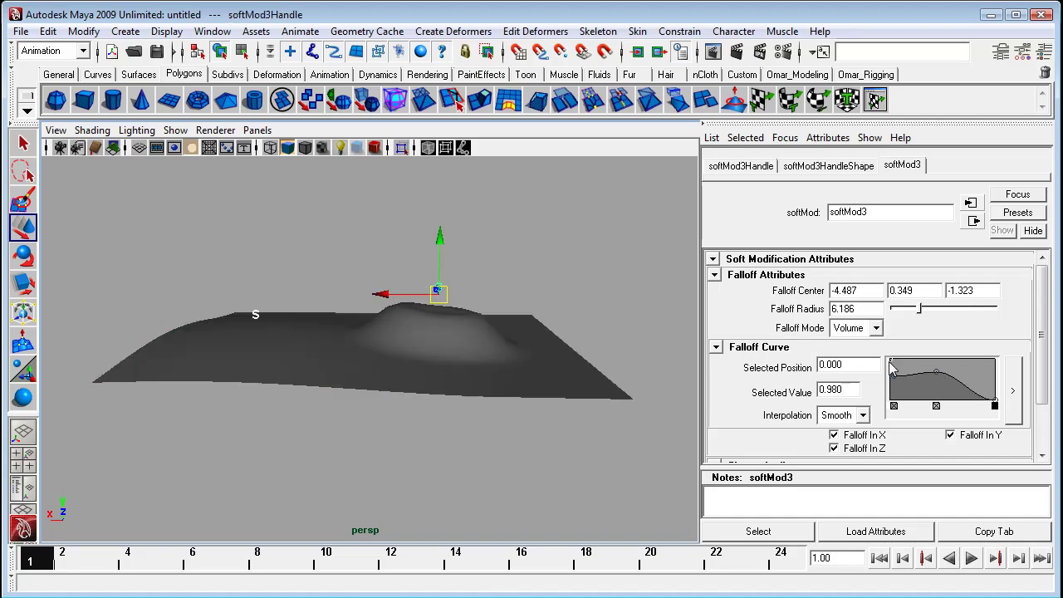
Step: Shape the hill's top into a crater by adding a falloff curve point at position 0.205 with value 0.340
alt+drag(474, 363, 465, 390)
alt+right_drag(365, 365, 410, 367)
alt+drag(410, 367, 411, 359)
alt+middle_drag(411, 358, 434, 390)
drag(903, 382, 911, 385)
alt+drag(482, 351, 443, 415)
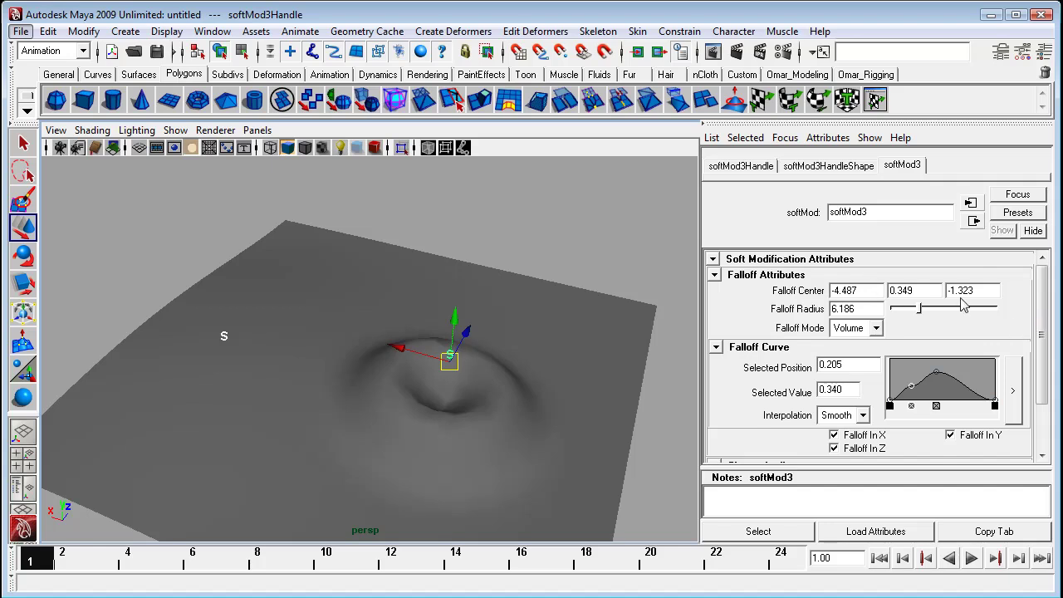
drag(1042, 343, 1043, 389)
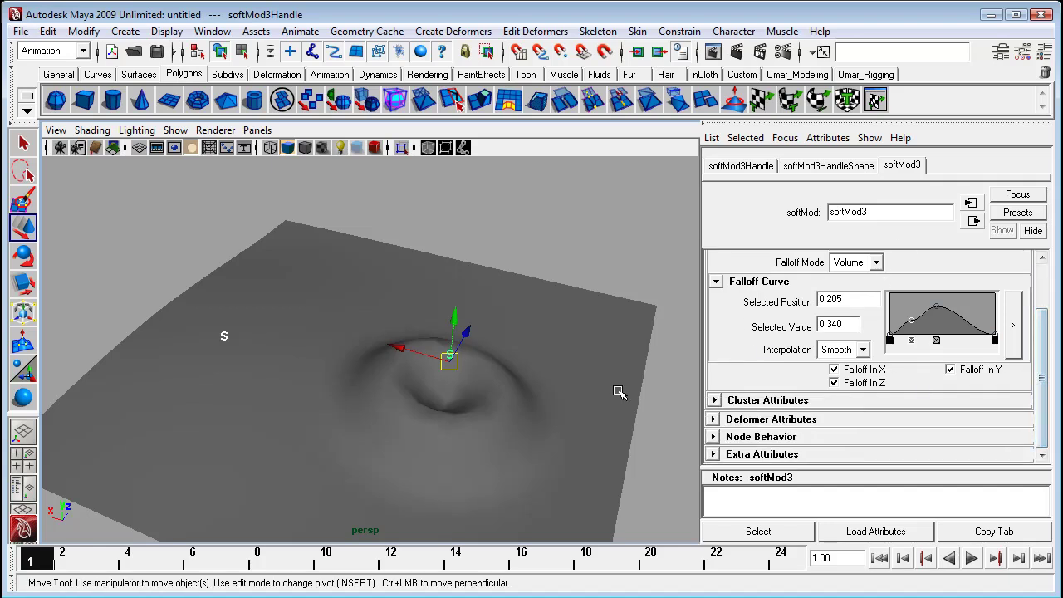
alt+drag(450, 389, 465, 385)
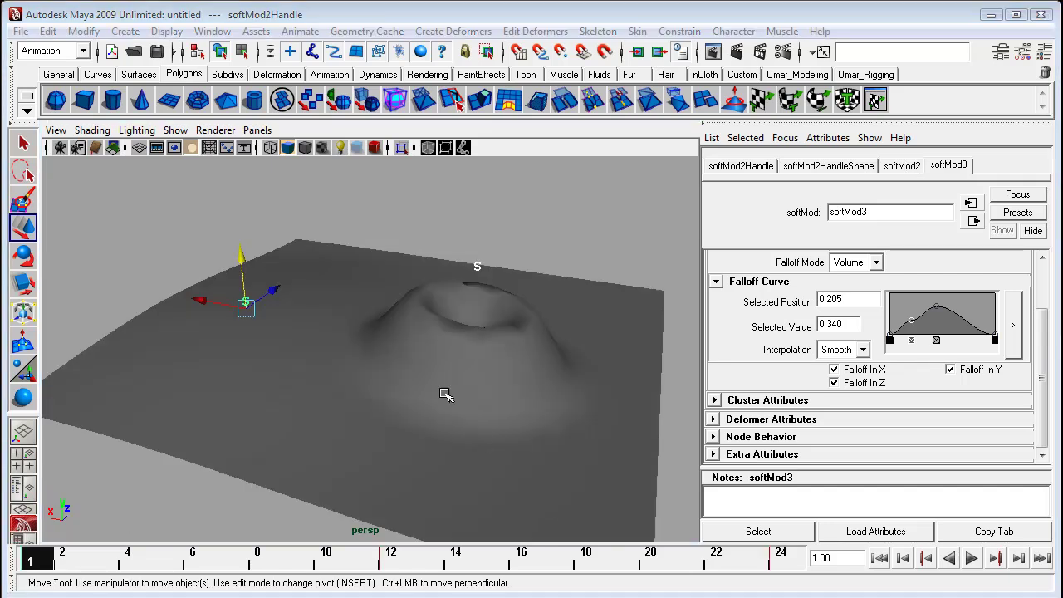
Step: Select the crater's soft modification handle and play the keyframed animation while viewing the deforming plane
alt+drag(445, 394, 470, 287)
drag(492, 230, 476, 242)
alt+drag(467, 245, 454, 279)
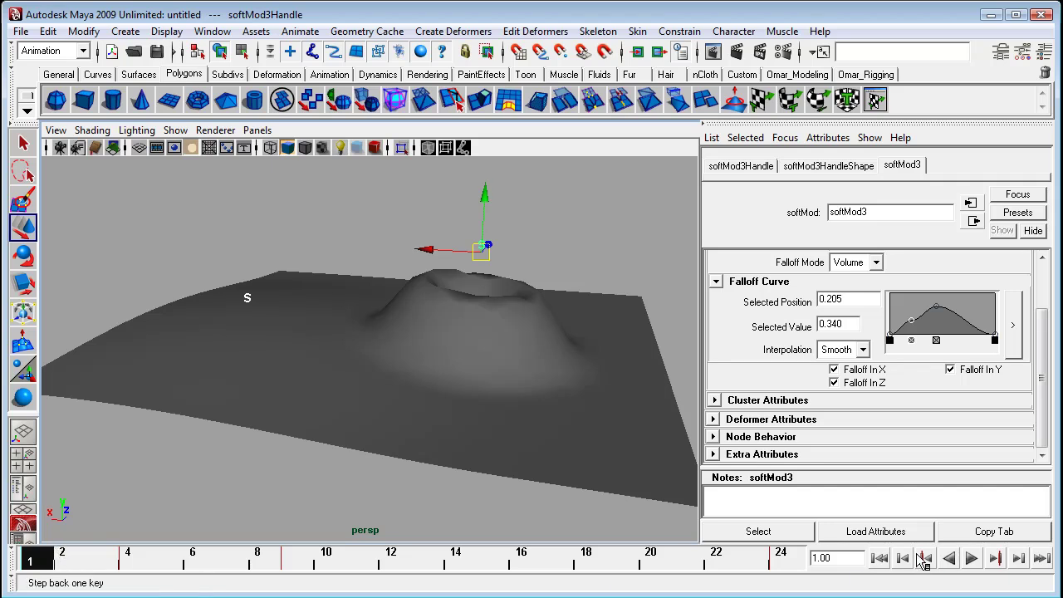
click(971, 558)
alt+drag(545, 406, 520, 445)
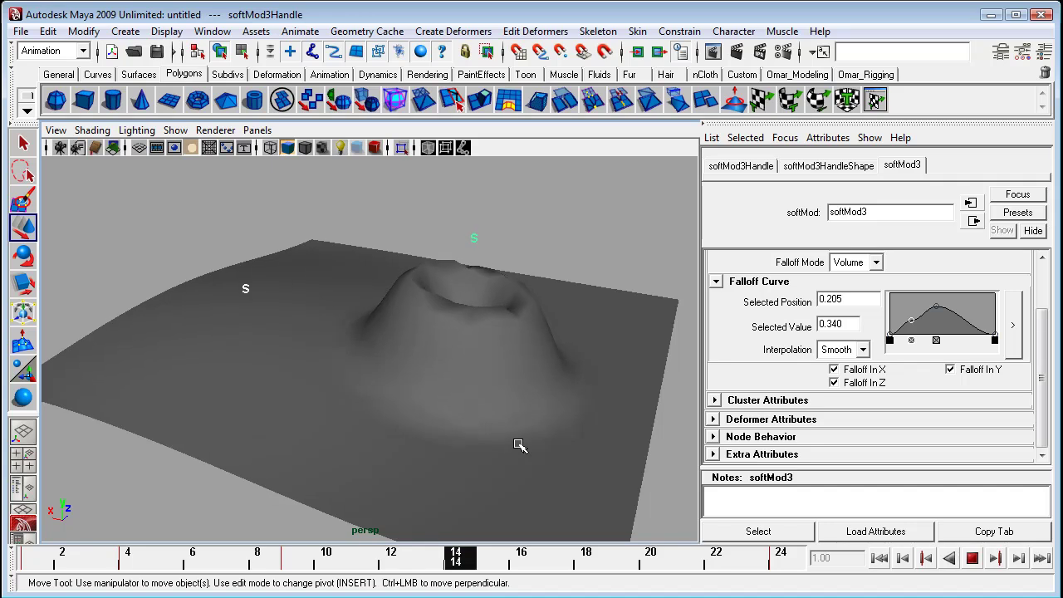